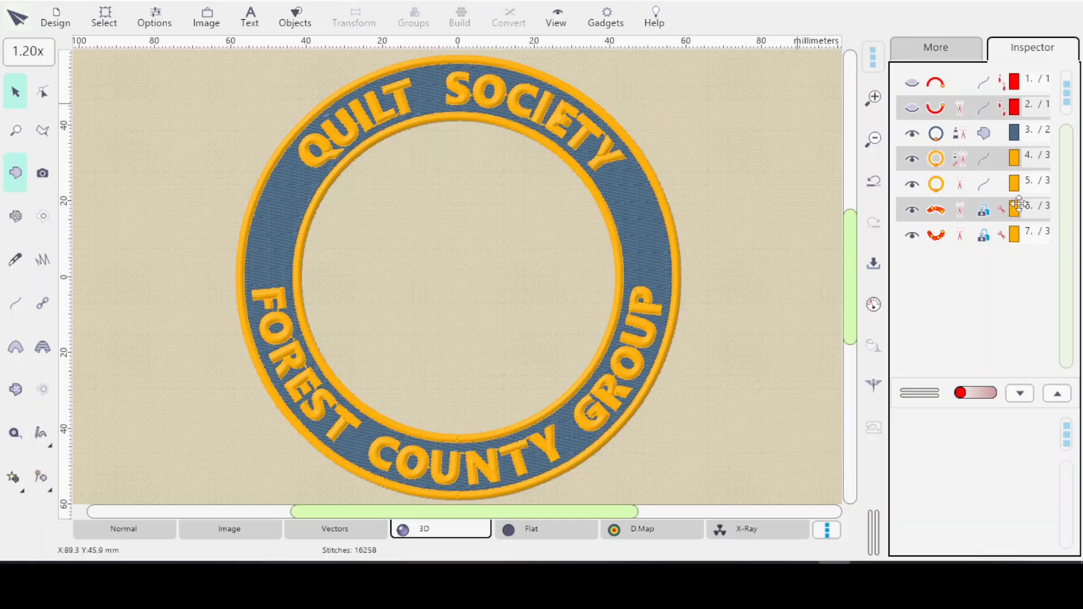
Start Font Engine text in the work area, using the selected inner gold ring (object 4) as its baseline
click(975, 163)
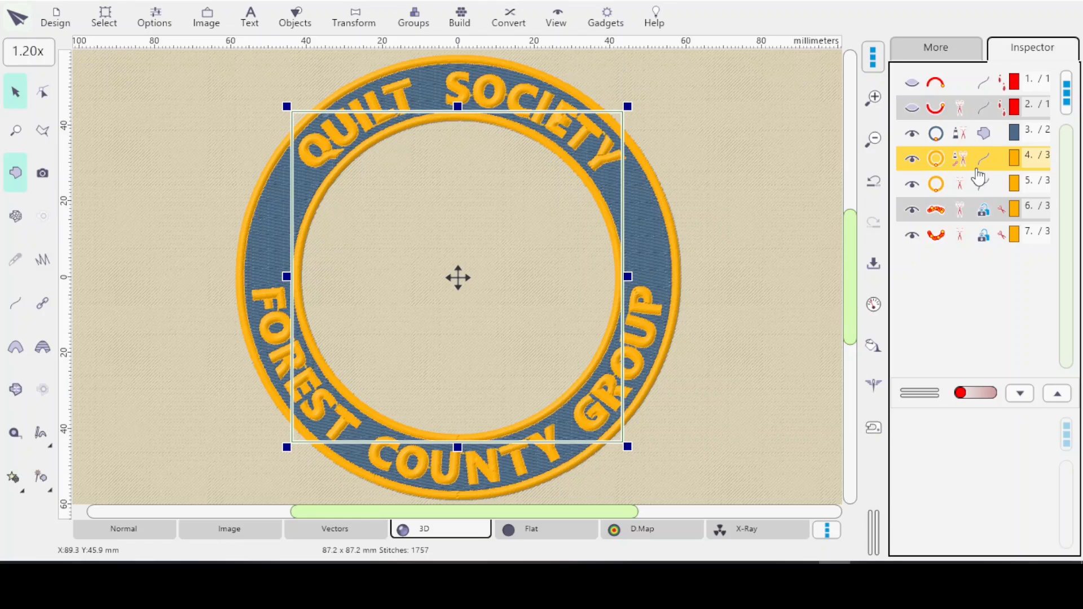
click(249, 21)
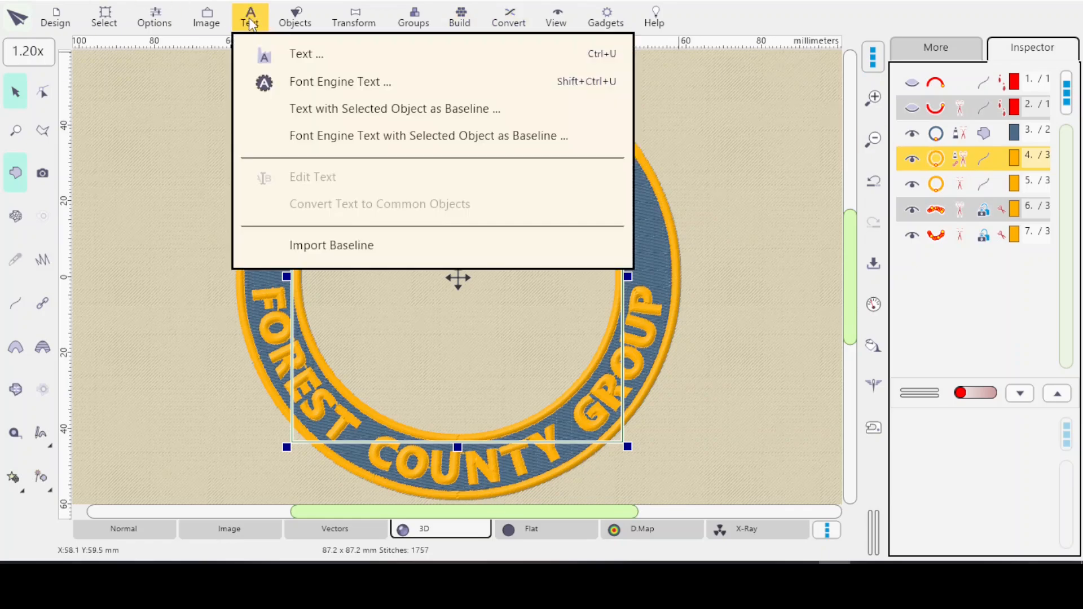
click(303, 145)
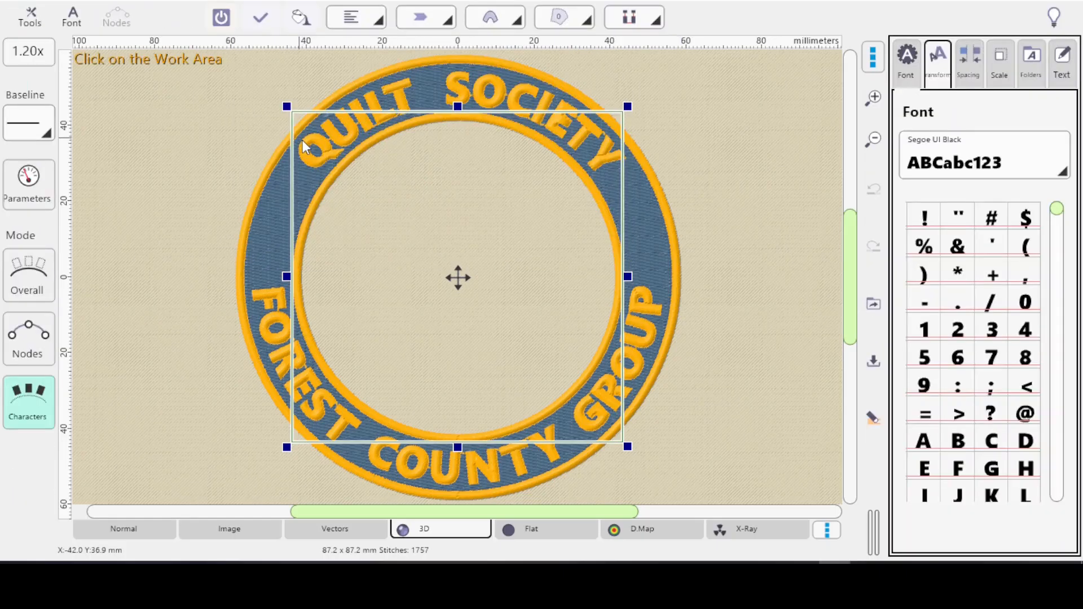
click(302, 141)
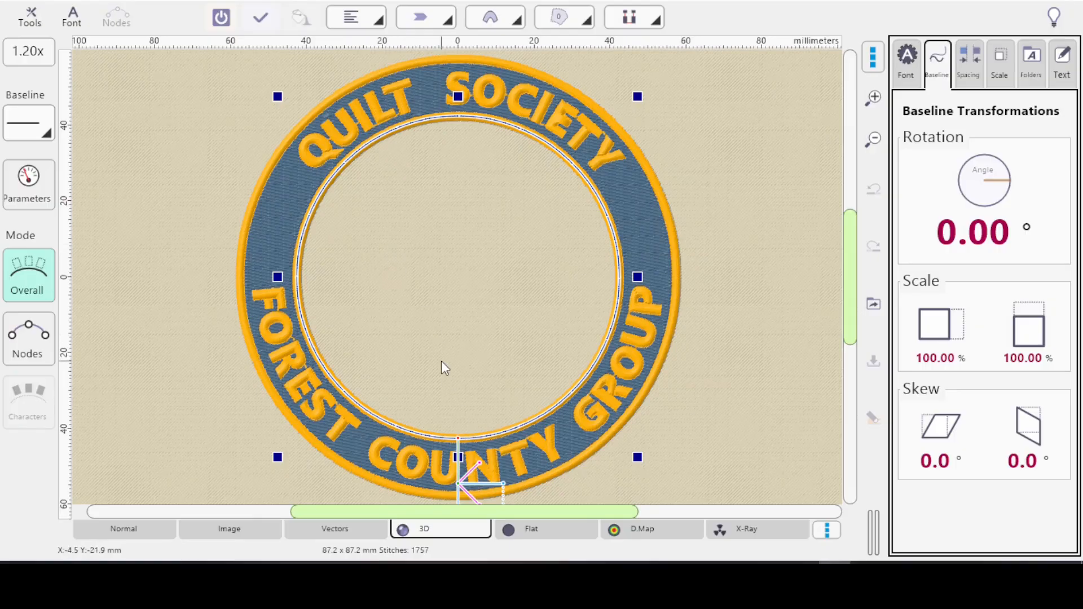
Enter the text QUILT SOCIETY and place it on the other side of the ring baseline
text(QU)
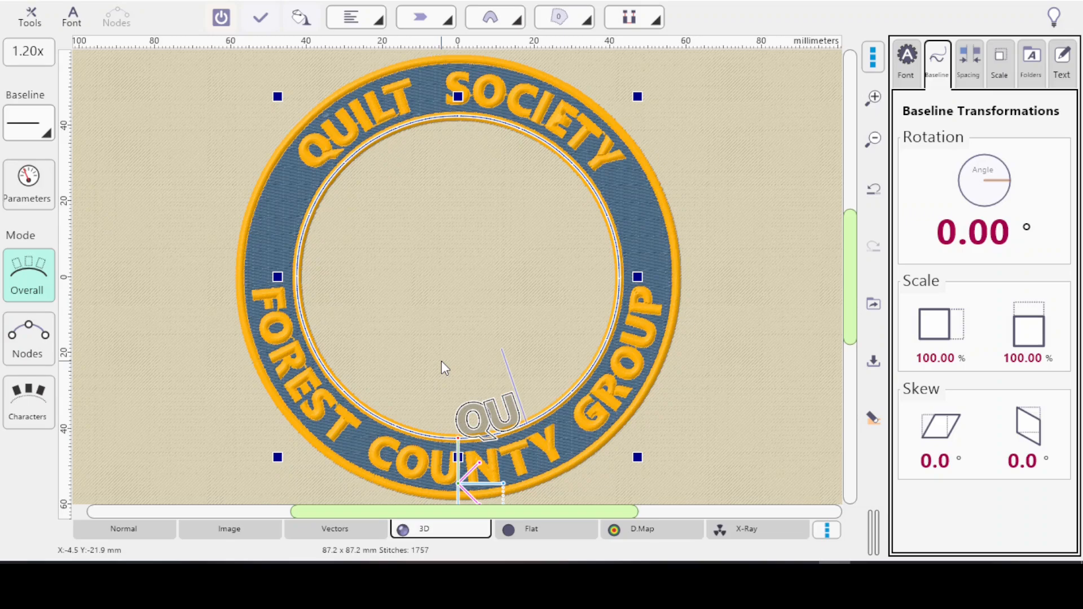
click(71, 19)
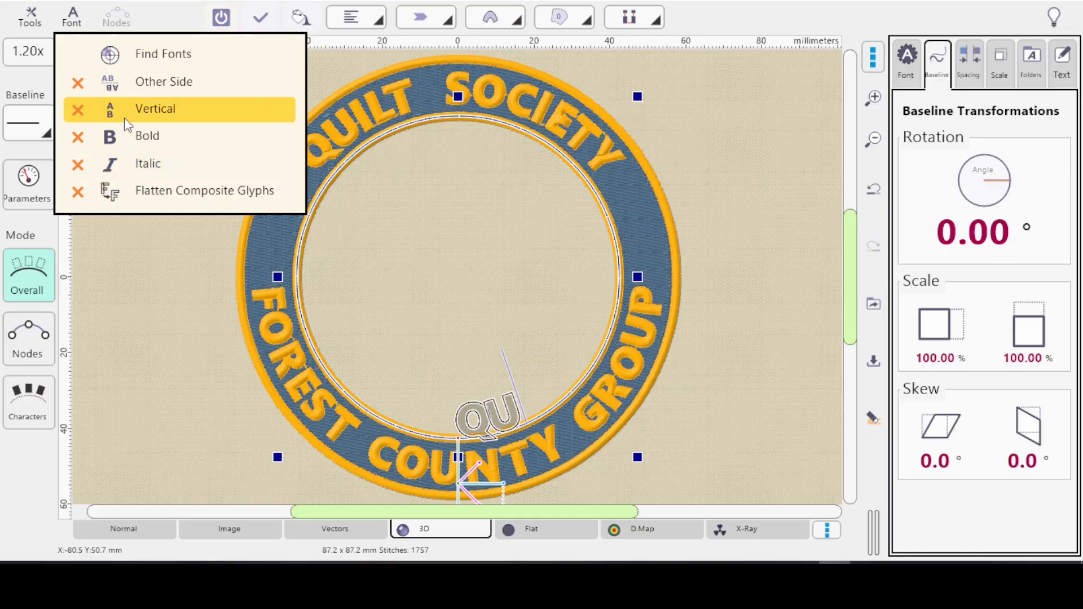
click(79, 83)
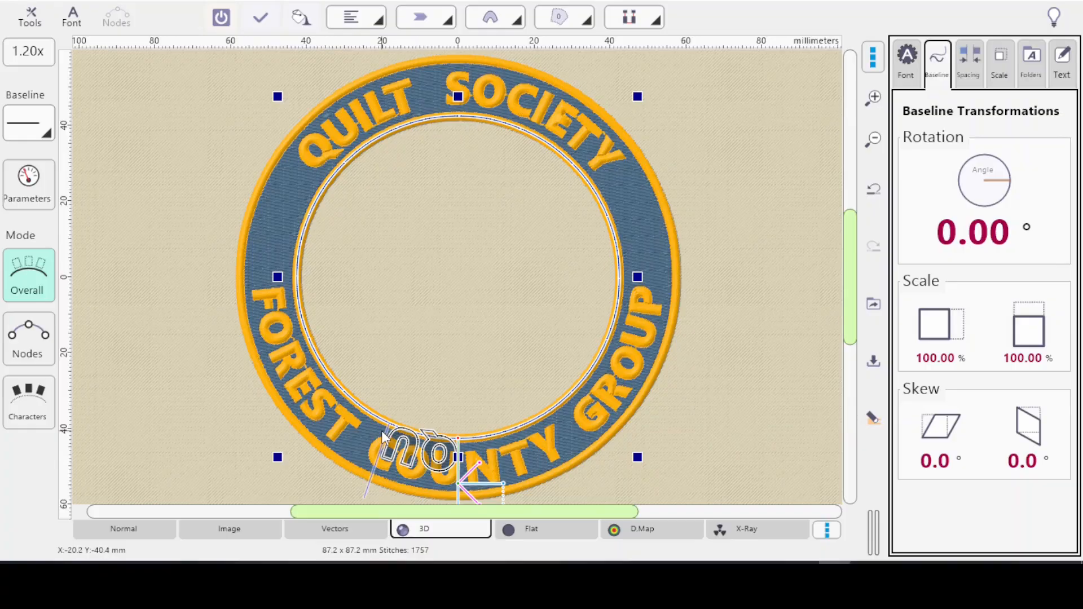
text(ILT SOCIETY)
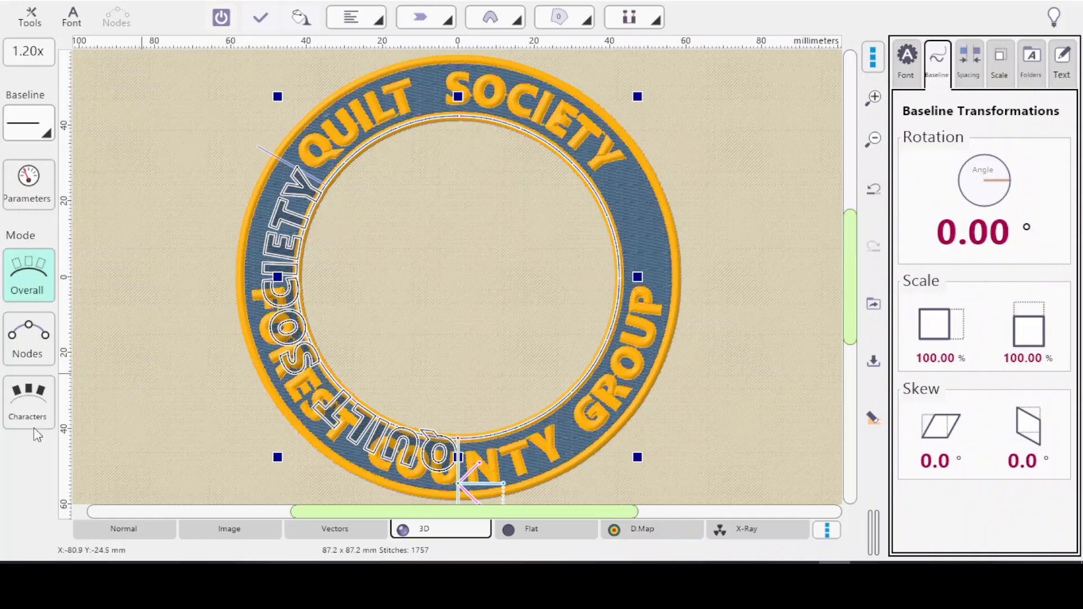
Slide the lettering along the ring to its upper arc in Characters mode and add a horizontal guide at about Y 22 mm
click(24, 411)
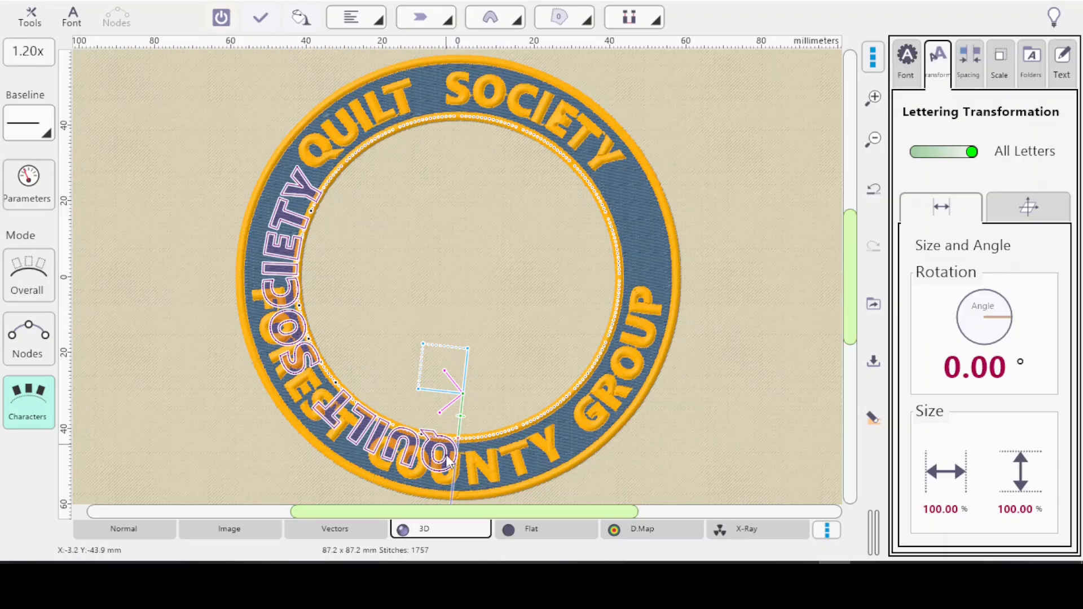
drag(422, 440, 458, 446)
drag(436, 447, 301, 199)
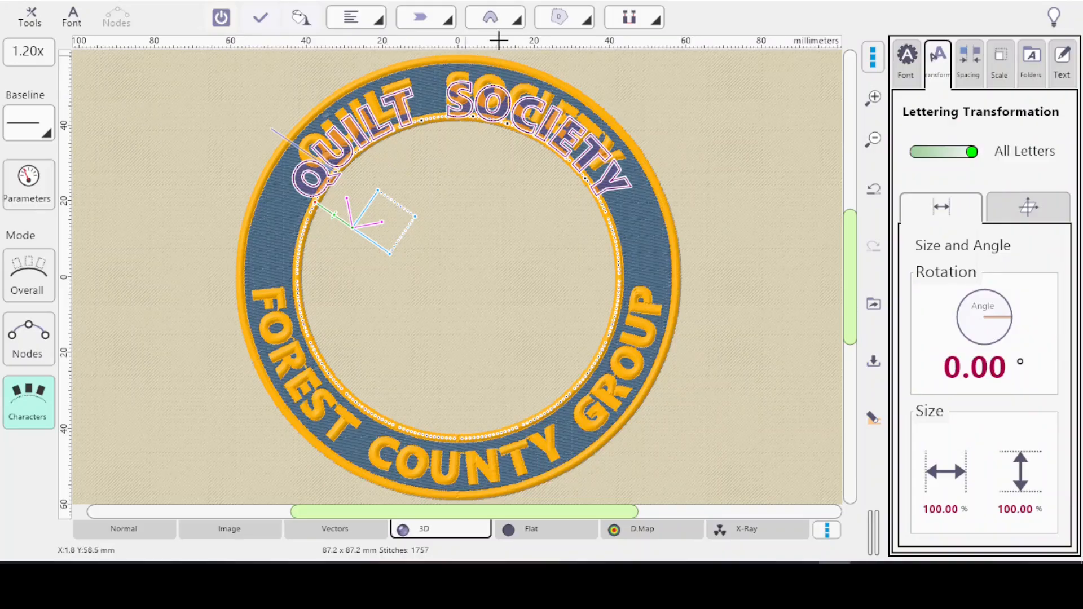
drag(499, 40, 509, 192)
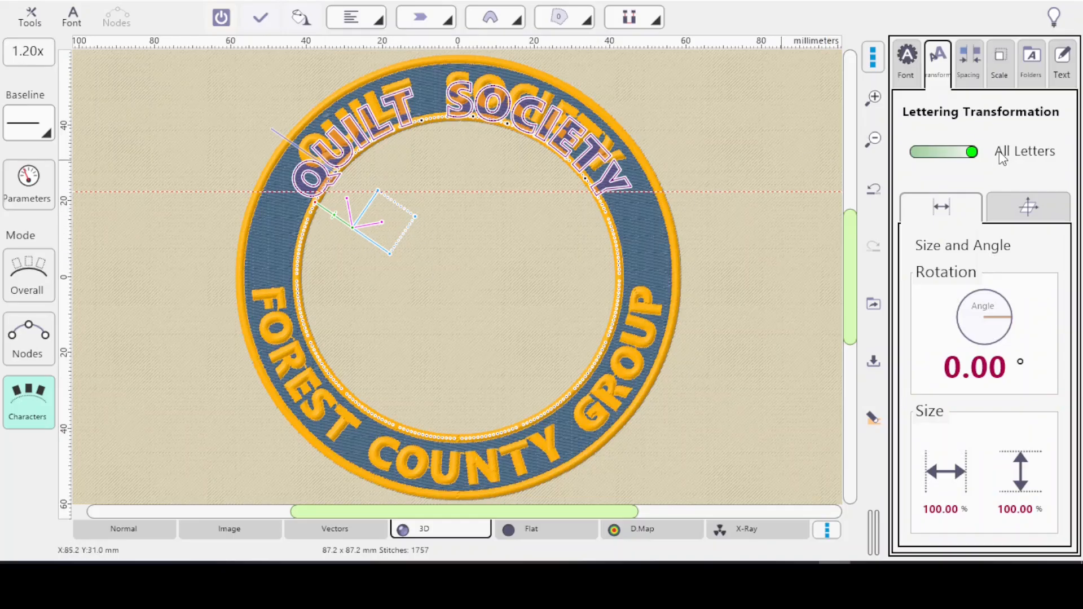
click(926, 154)
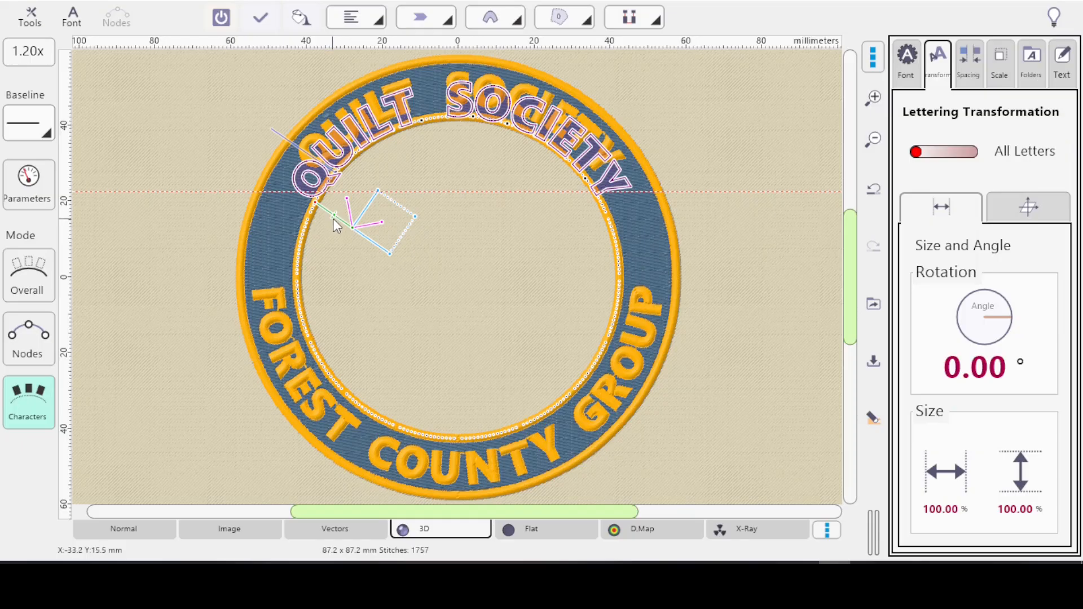
mouse_move(337, 225)
mouse_down()
mouse_move(327, 219)
mouse_move(339, 235)
mouse_move(333, 224)
mouse_up()
click(961, 151)
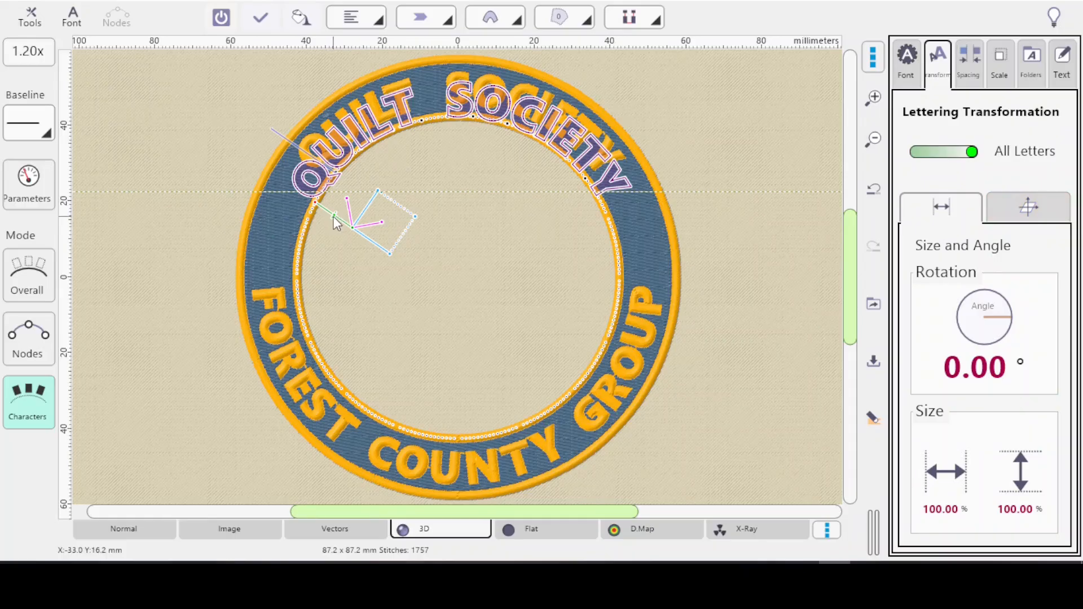
Offset all letters outward from the baseline so that QUILT SOCIETY sits within the blue band, clear of both gold borders
drag(328, 213, 330, 214)
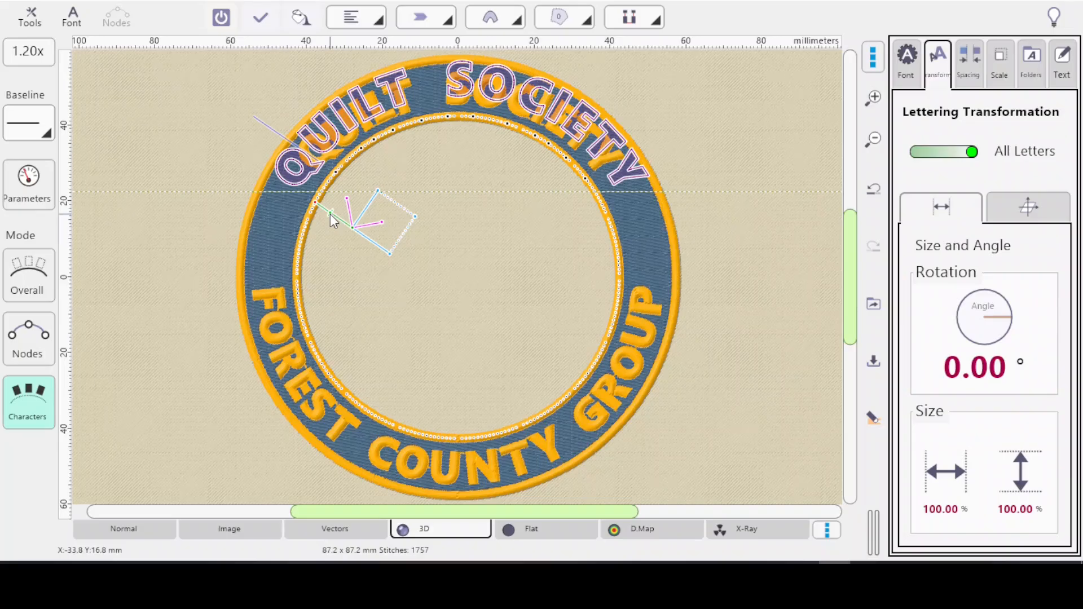
drag(331, 214, 331, 222)
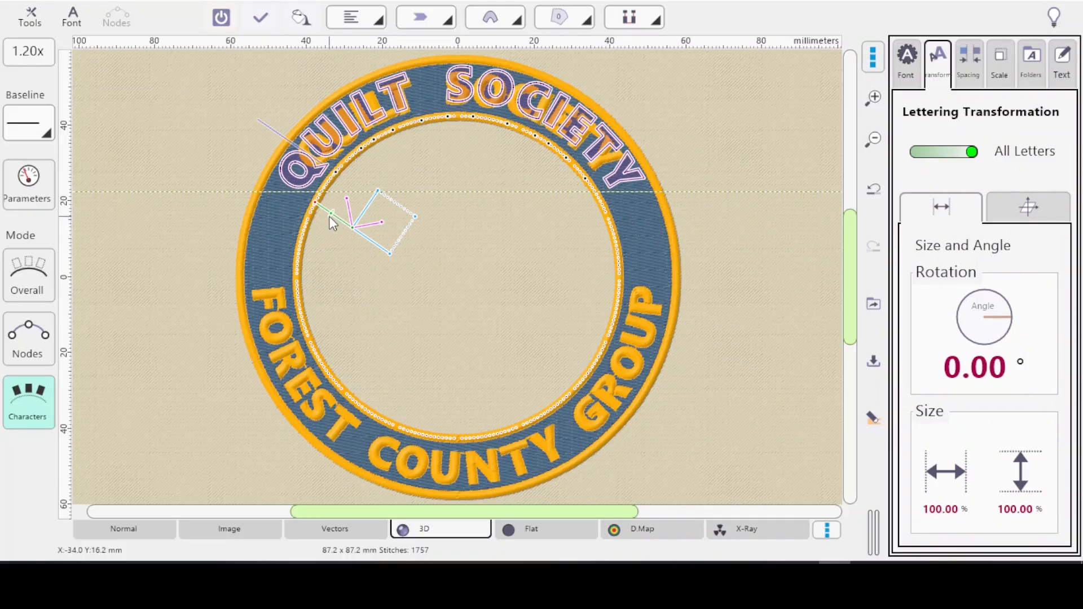
drag(330, 217, 333, 219)
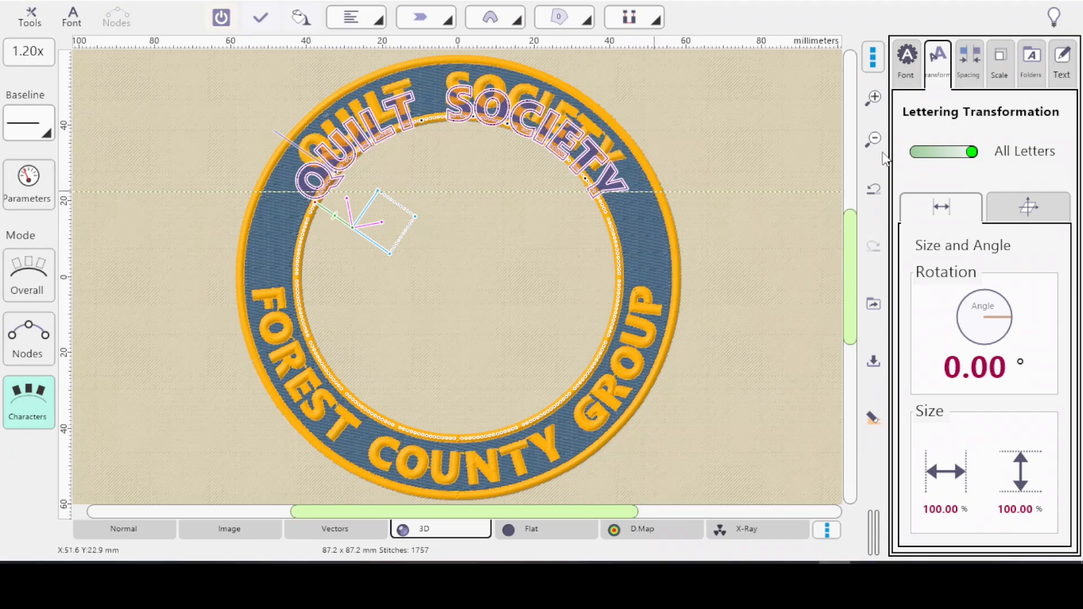
click(874, 98)
click(874, 97)
click(873, 98)
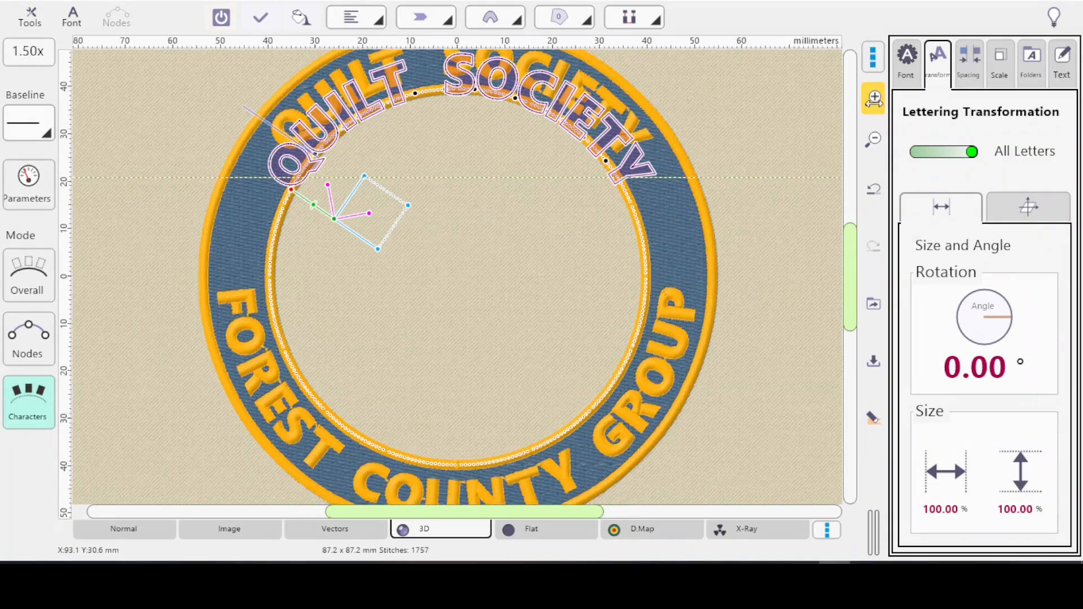
click(874, 97)
click(874, 97)
drag(842, 286, 844, 252)
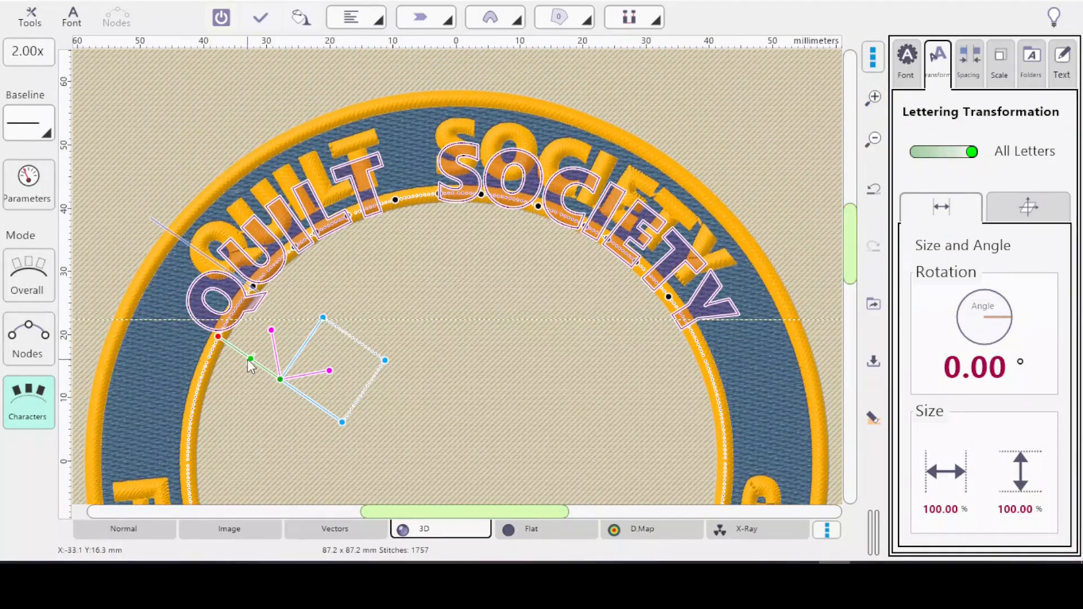
drag(247, 359, 245, 355)
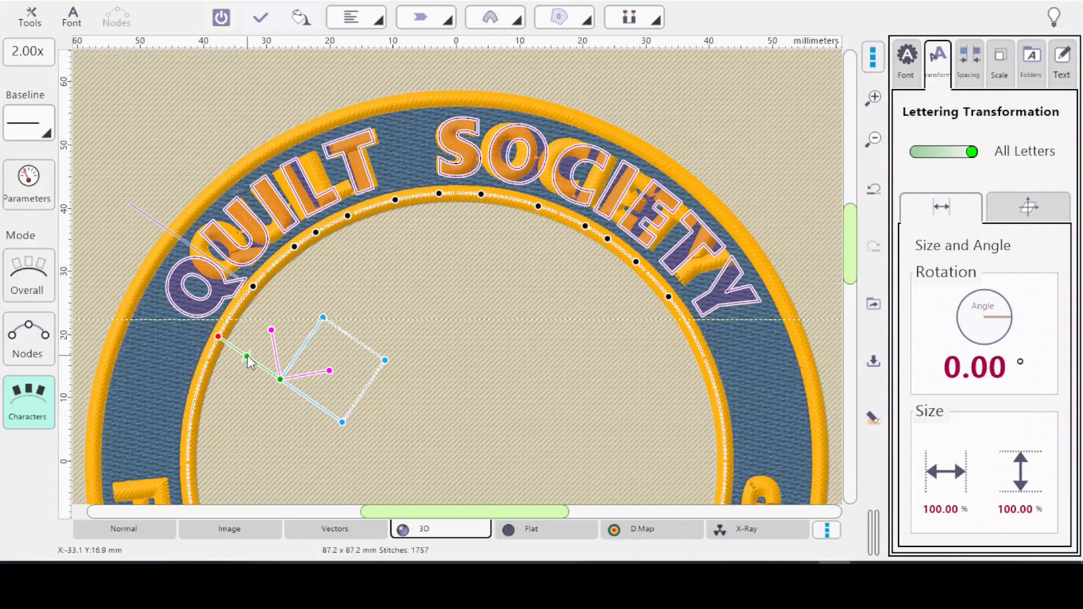
drag(246, 354, 246, 358)
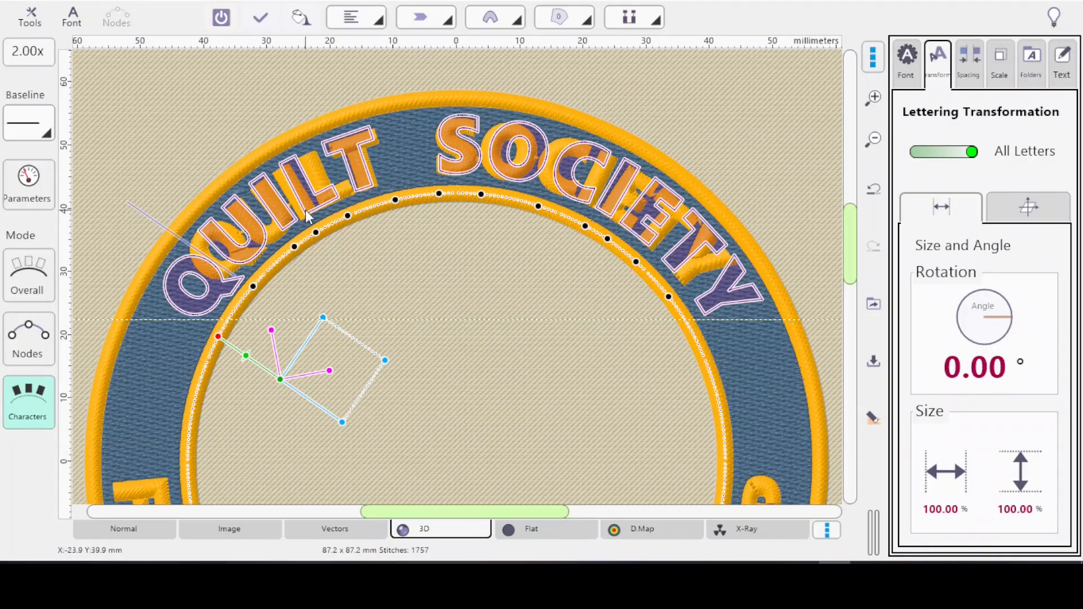
Set the lettering's additional character spacing to -0.94 mm
click(1000, 63)
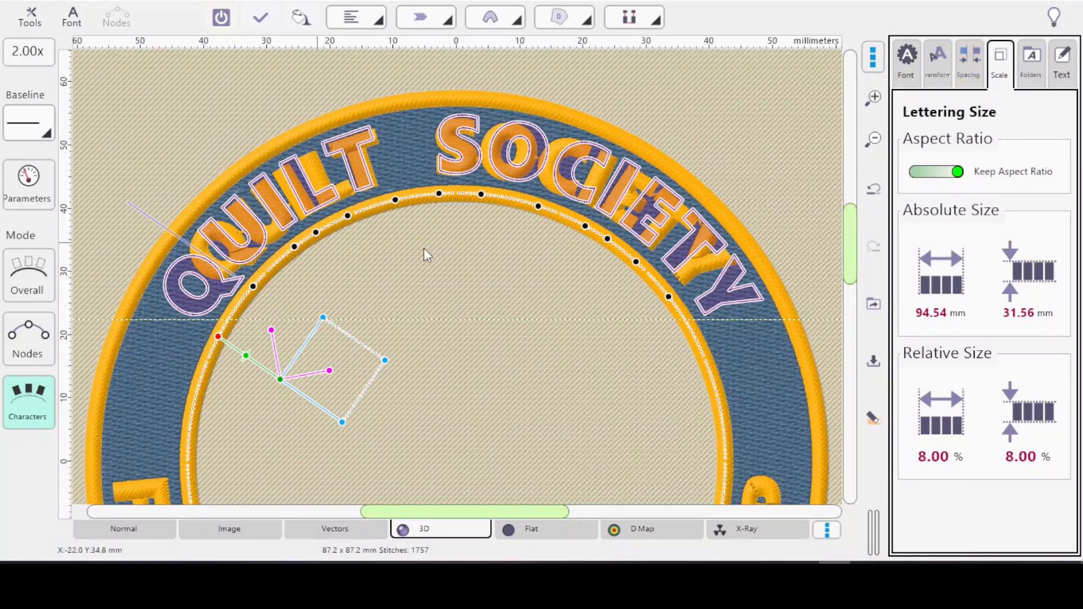
click(971, 72)
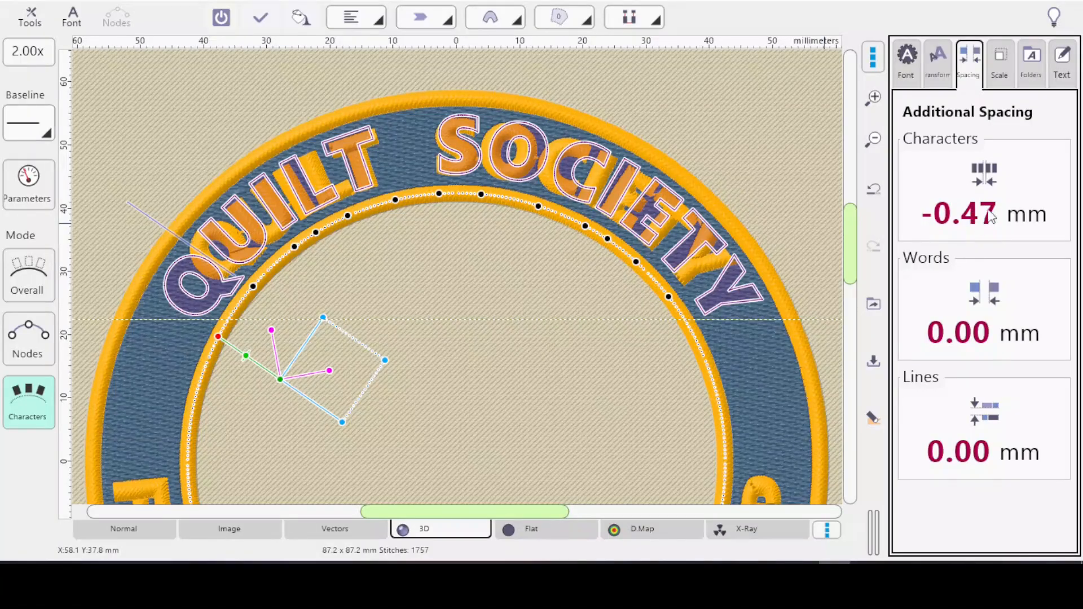
scroll(974, 224, down, 10)
scroll(969, 218, down, 18)
scroll(973, 224, down, 16)
scroll(971, 222, down, 1)
scroll(970, 221, down, 2)
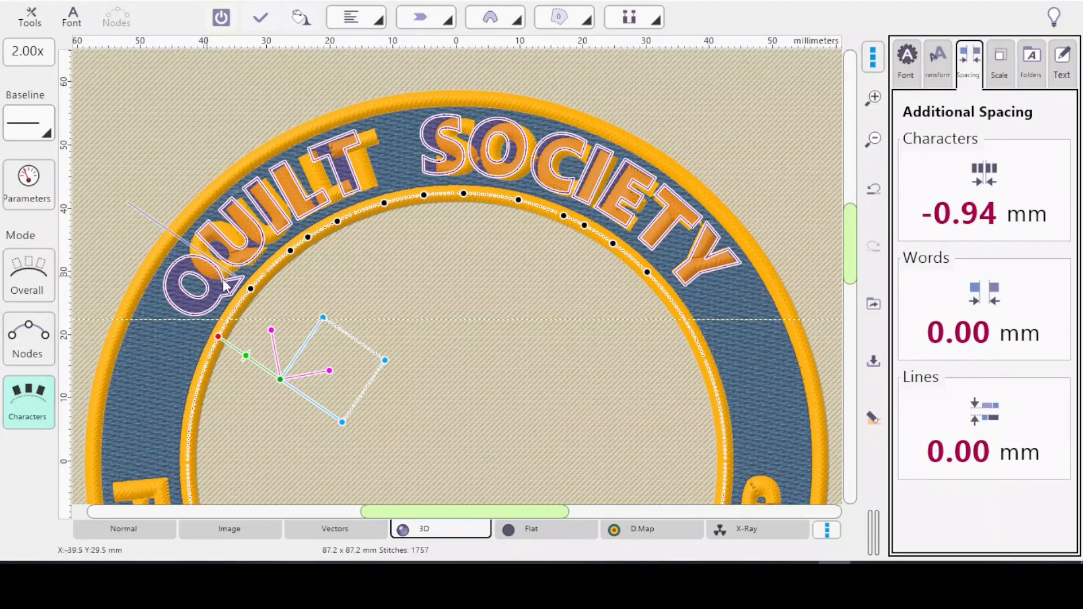
Slide the lettering along the ring in Vectors view until Q and Y are level with a guide at about Y 27 mm, and apply it
drag(252, 289, 625, 252)
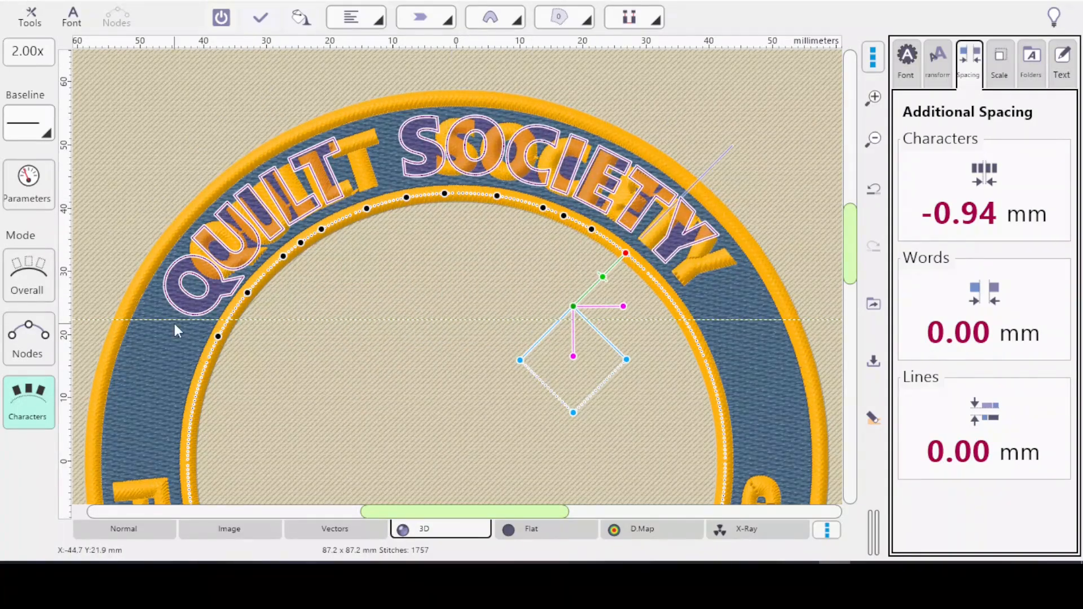
click(219, 337)
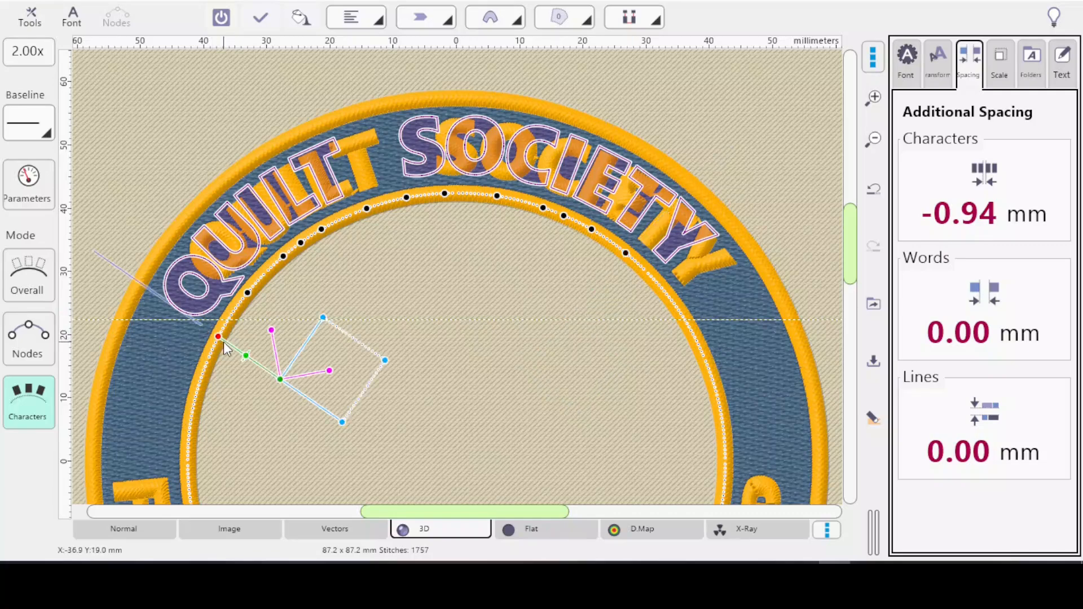
drag(218, 338, 225, 318)
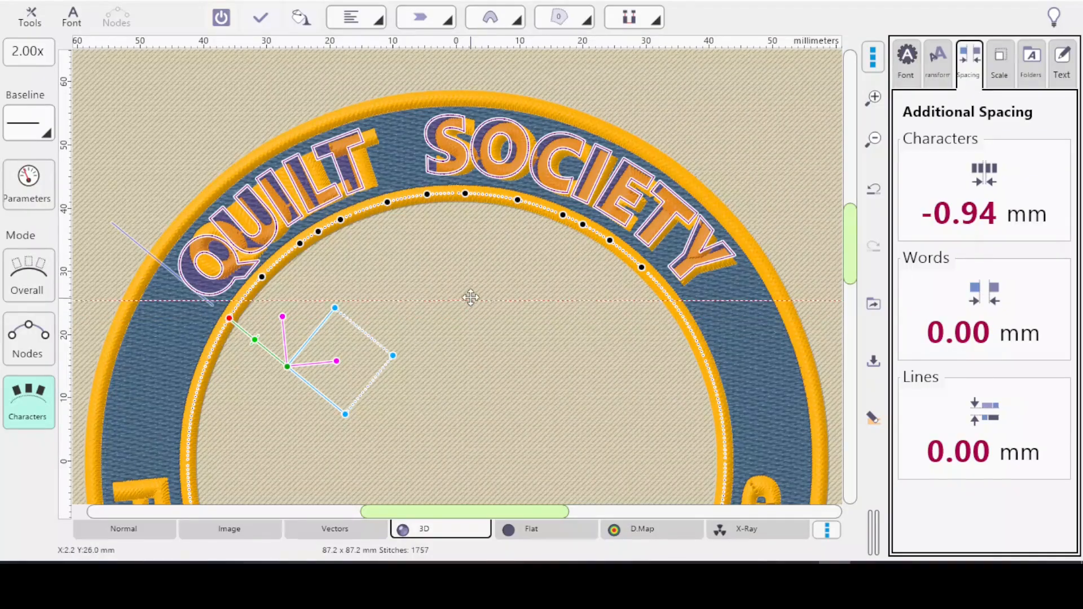
click(340, 531)
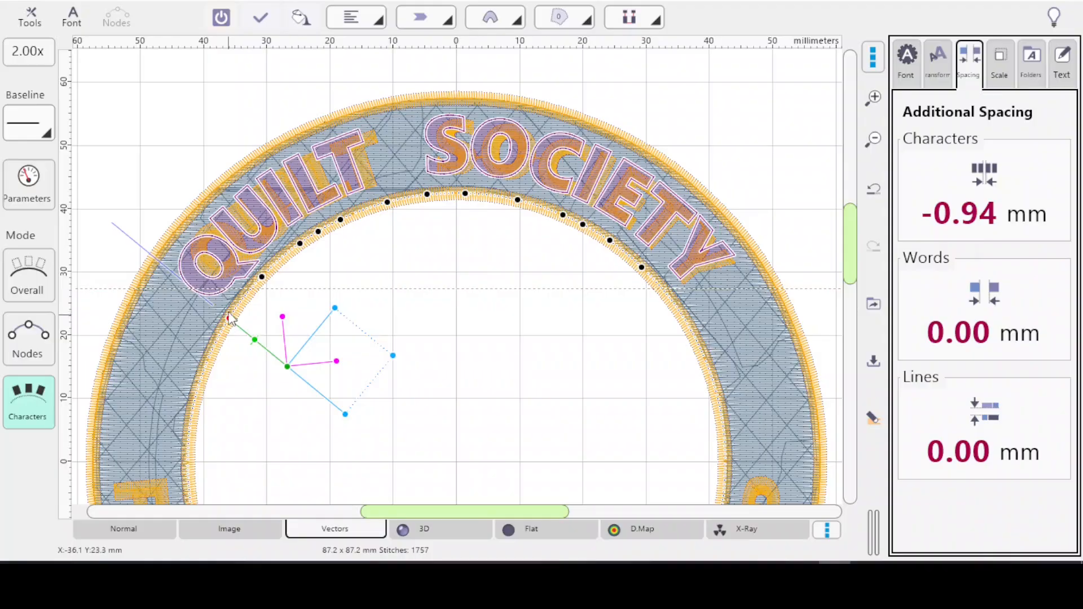
drag(231, 319, 235, 313)
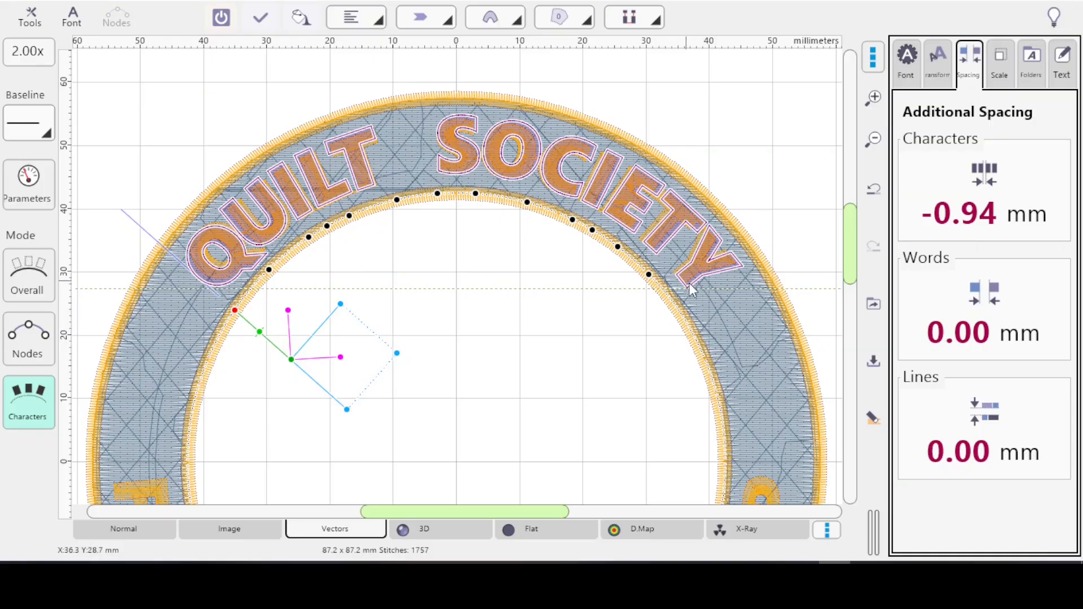
right_click(525, 352)
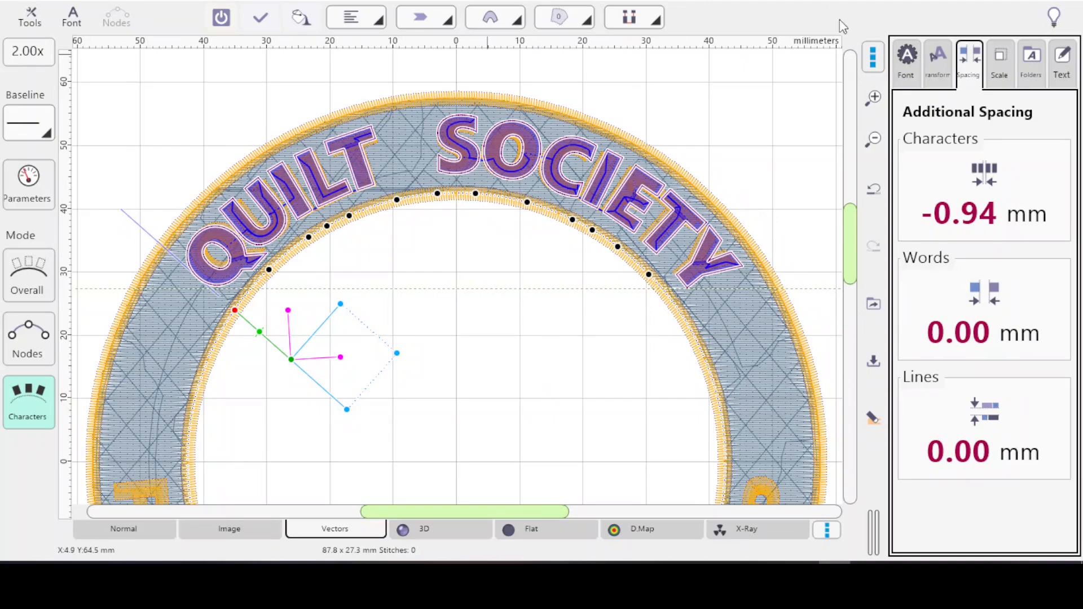
Turn off All Letters and adjust the offset of the letter Q from the ring baseline
click(938, 68)
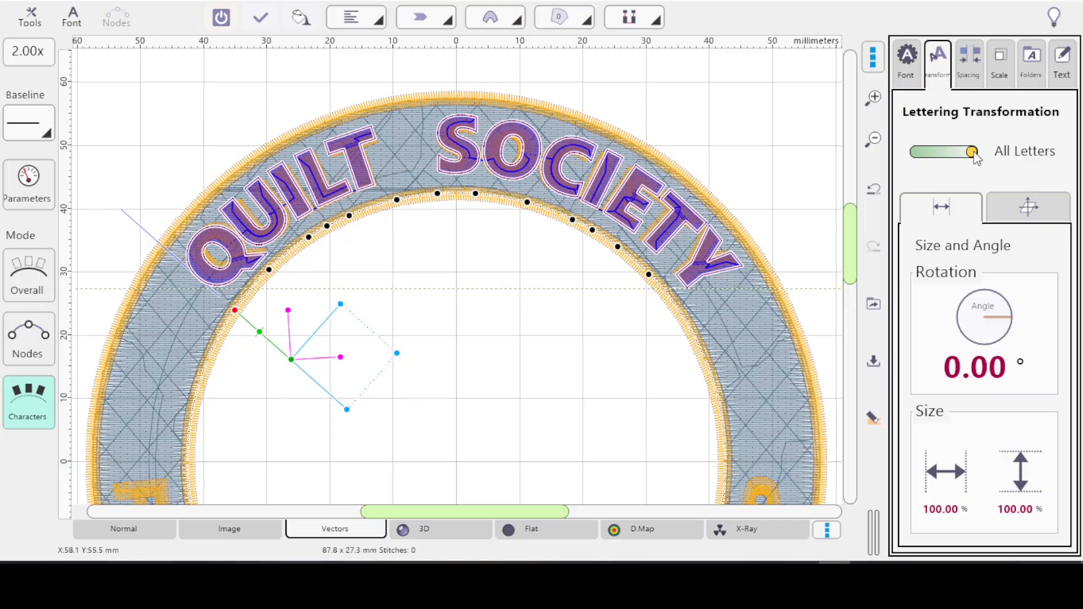
click(922, 152)
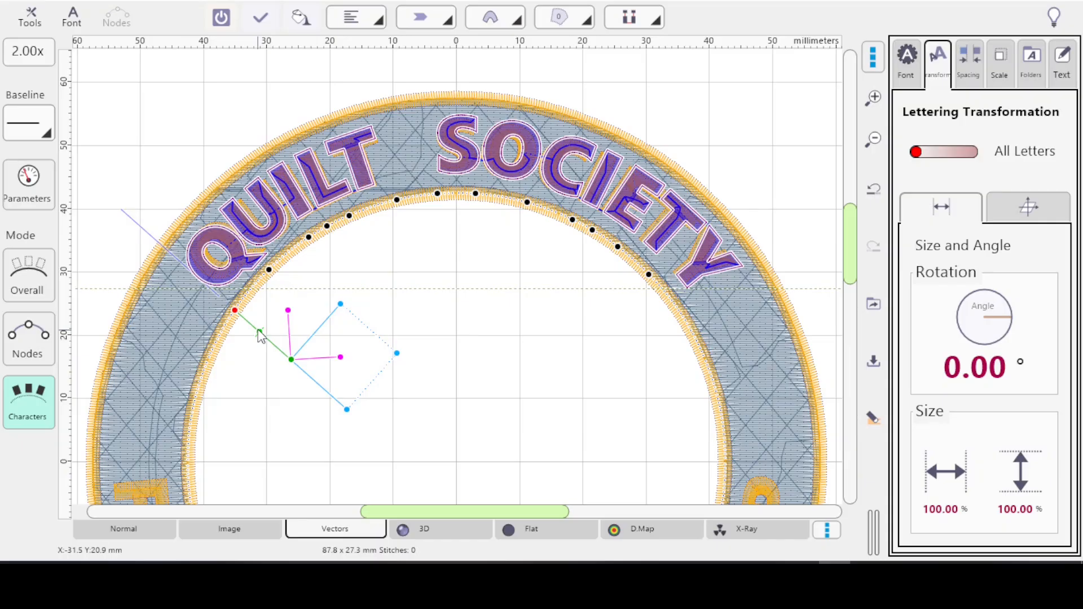
drag(258, 330, 259, 338)
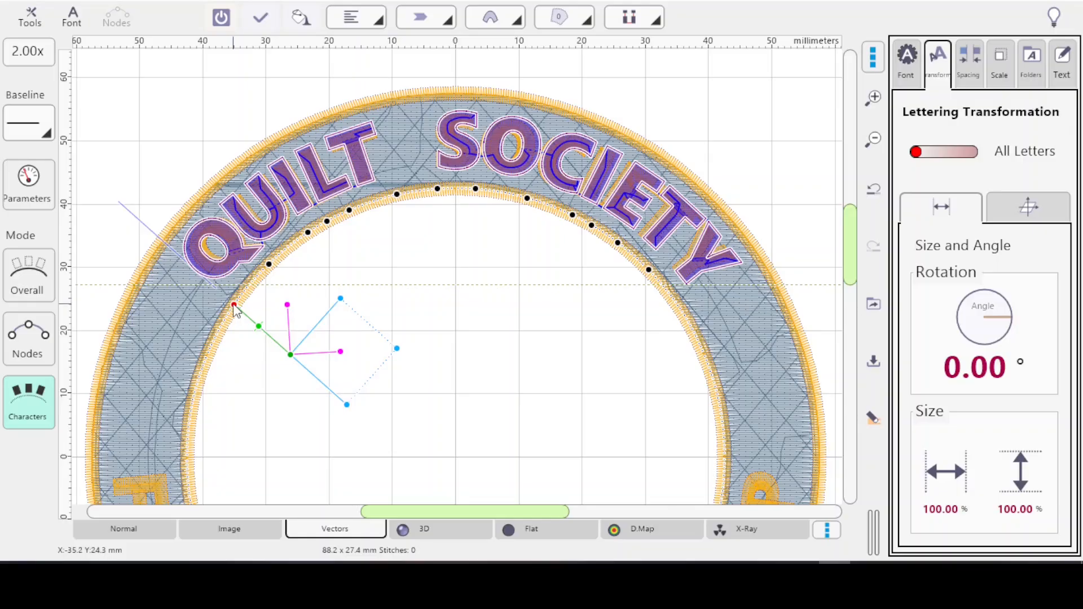
Fine-tune the position of QUILT SOCIETY along the inner ring until Q and Y sit level with the guide, and apply it
drag(231, 309, 231, 311)
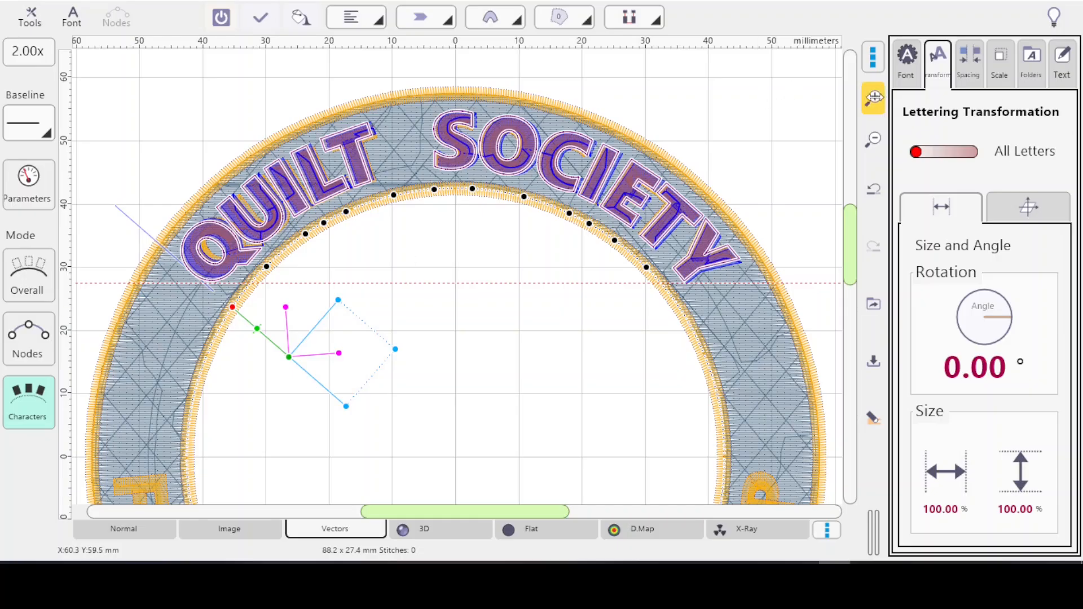
click(874, 97)
click(873, 97)
click(874, 97)
click(874, 97)
click(873, 97)
click(873, 97)
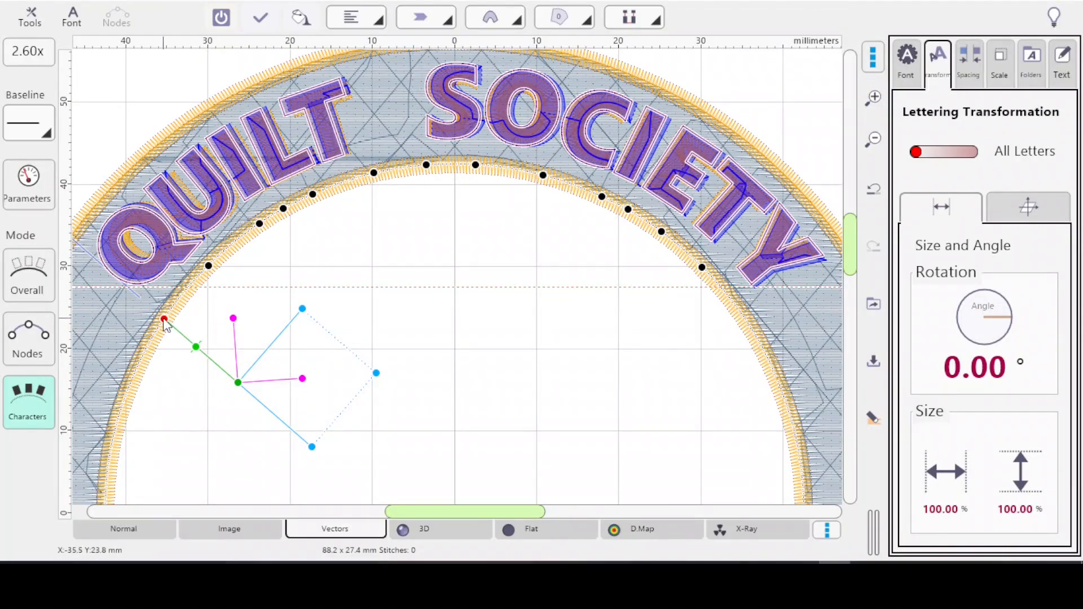
drag(164, 319, 155, 340)
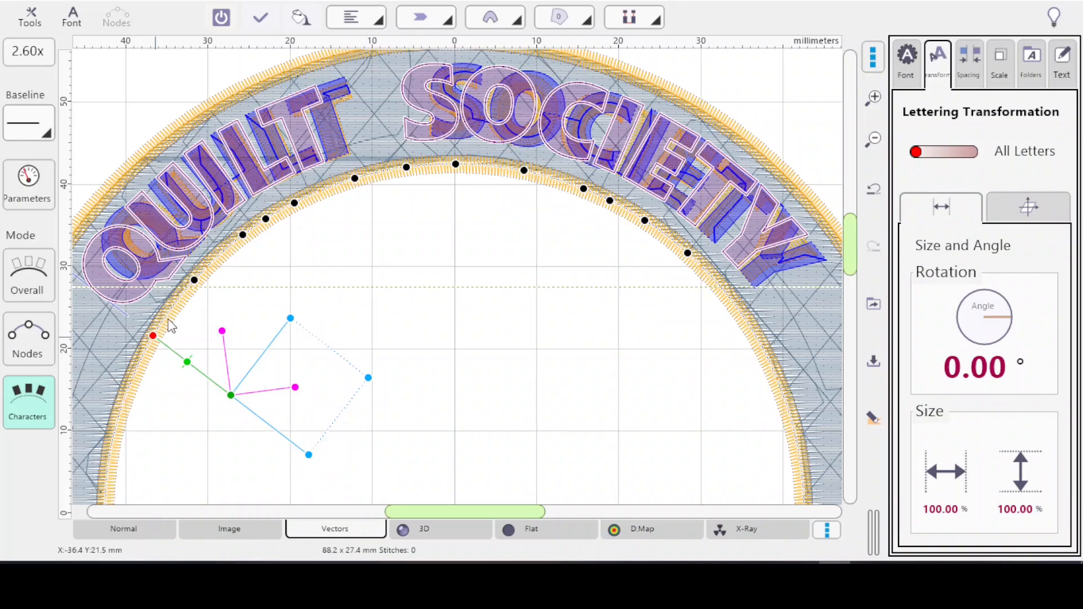
drag(154, 335, 164, 322)
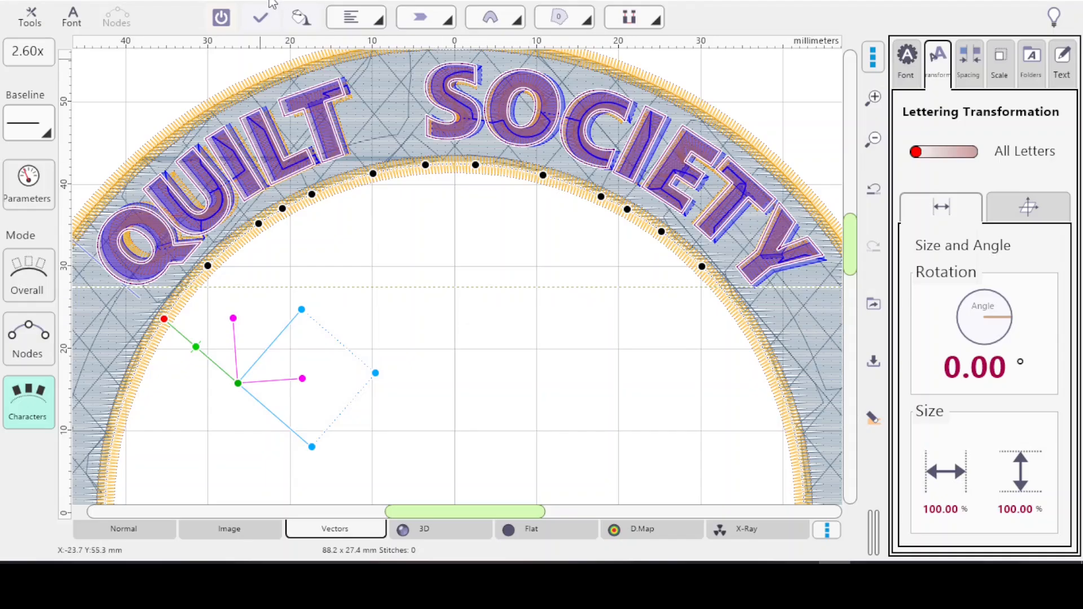
click(261, 21)
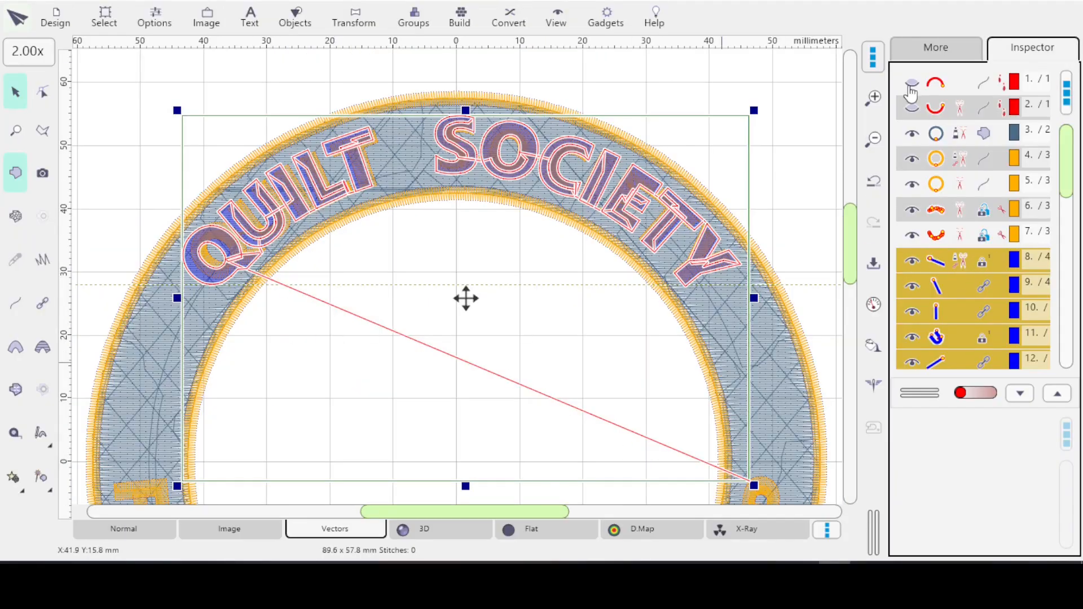
Delete the long connection object leading into the new letter Q from inside its group
click(980, 266)
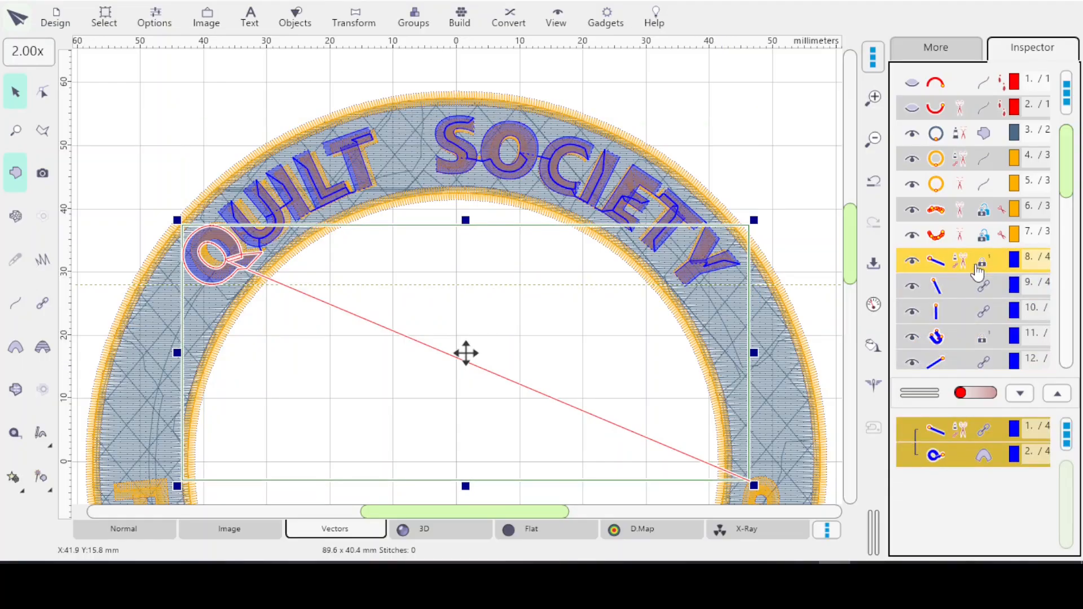
click(984, 433)
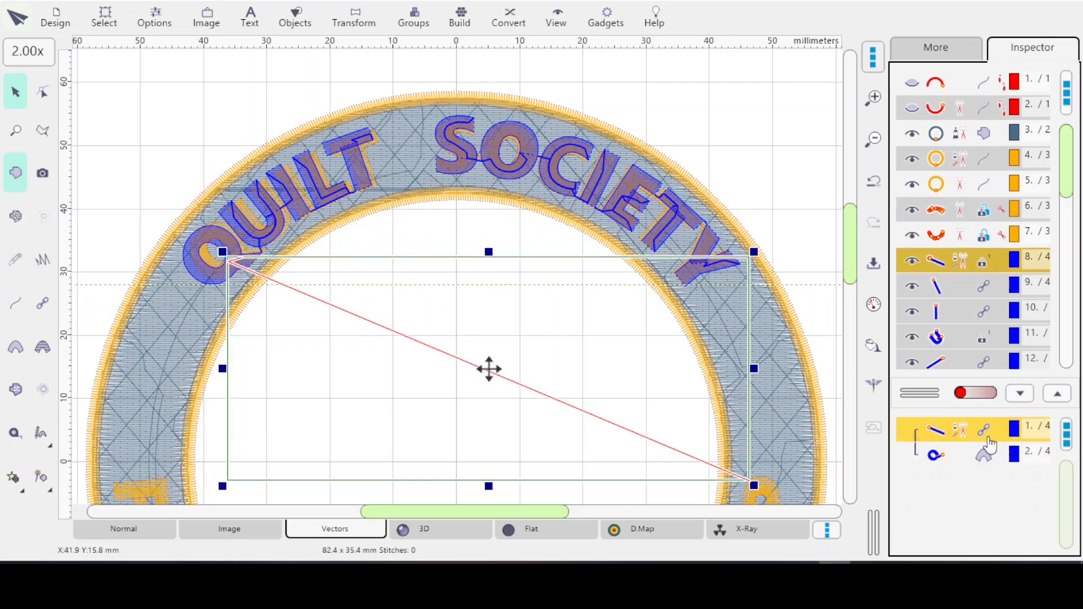
right_click(984, 436)
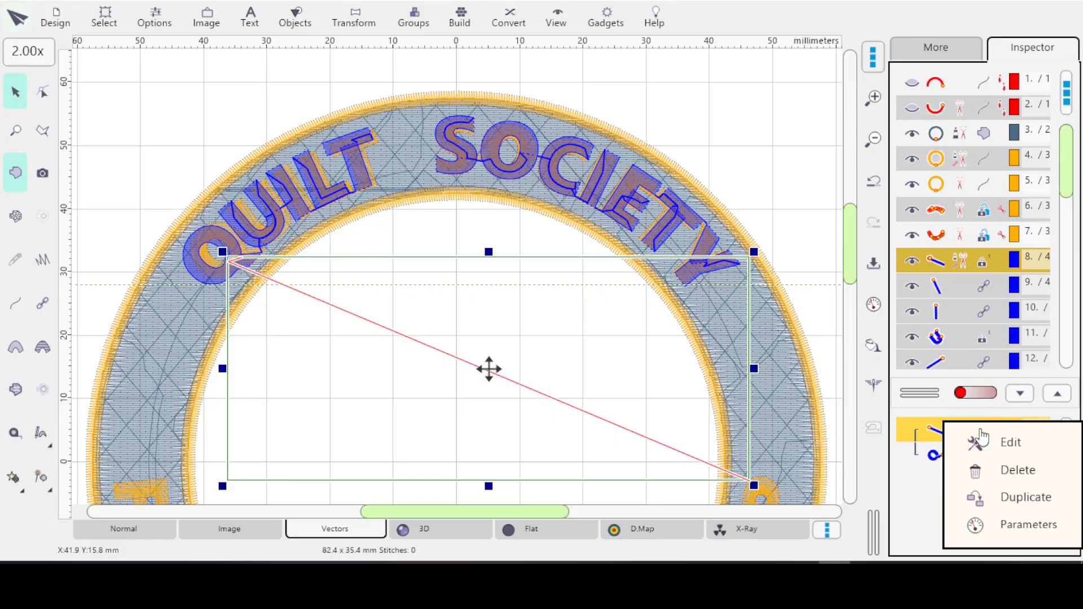
click(1016, 469)
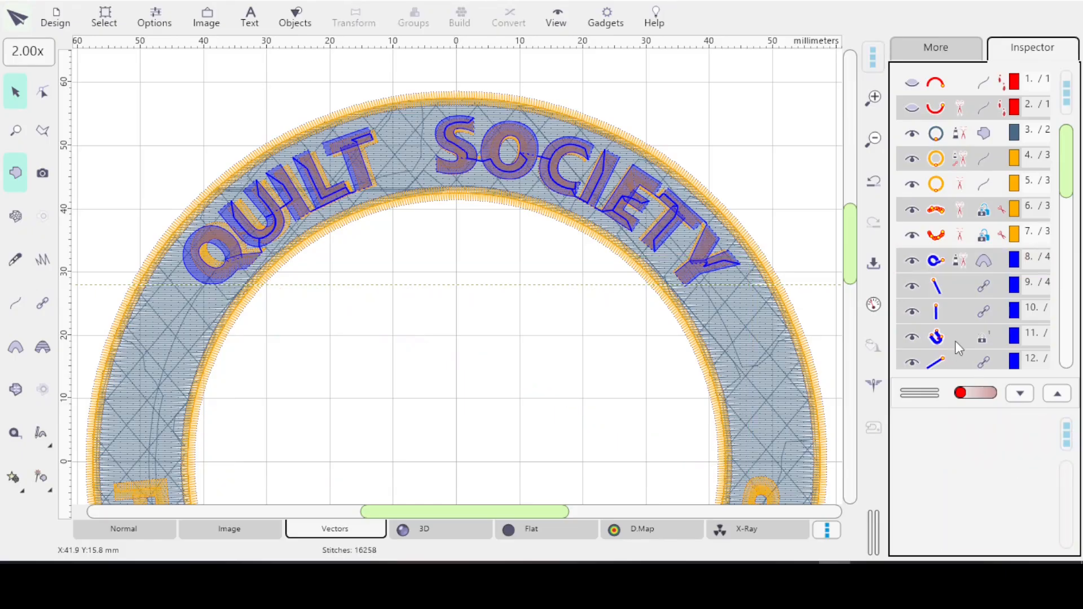
Delete the stray connection object just before the letter Y in the new lettering's object list
click(977, 264)
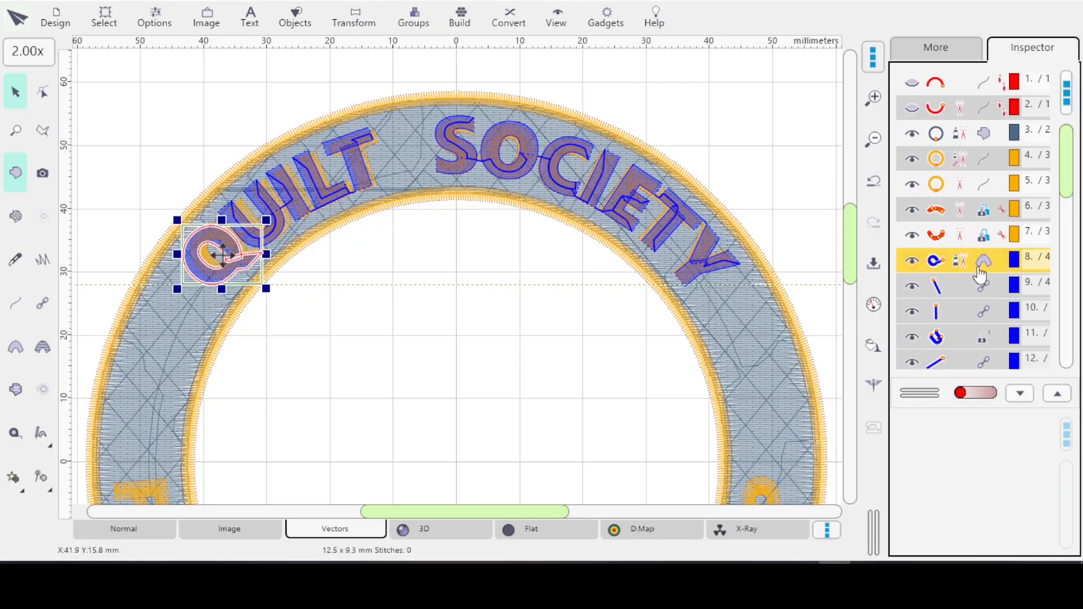
drag(1064, 154, 1073, 347)
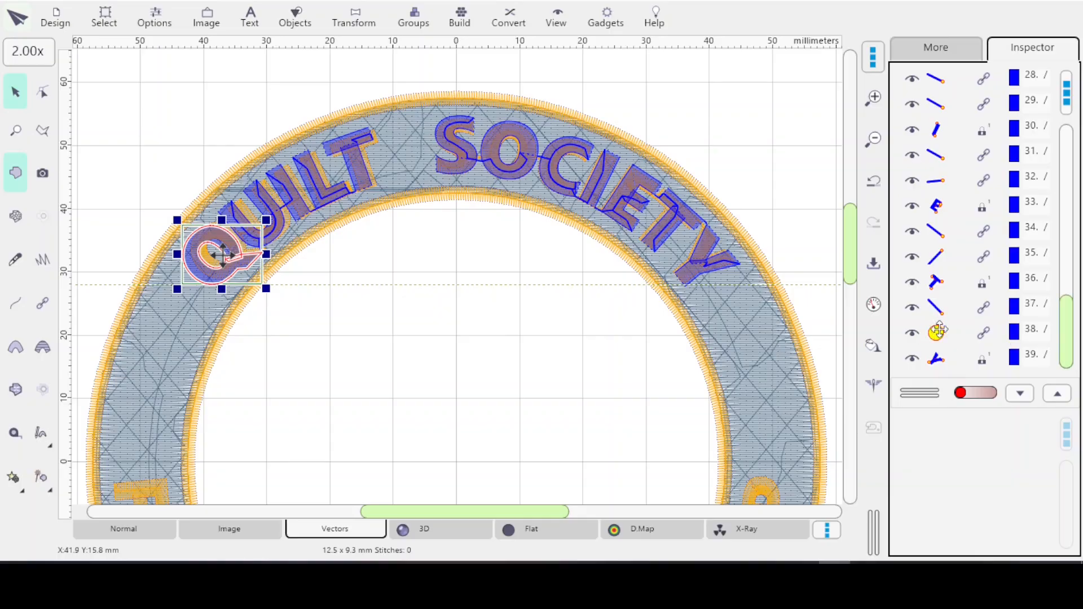
click(982, 338)
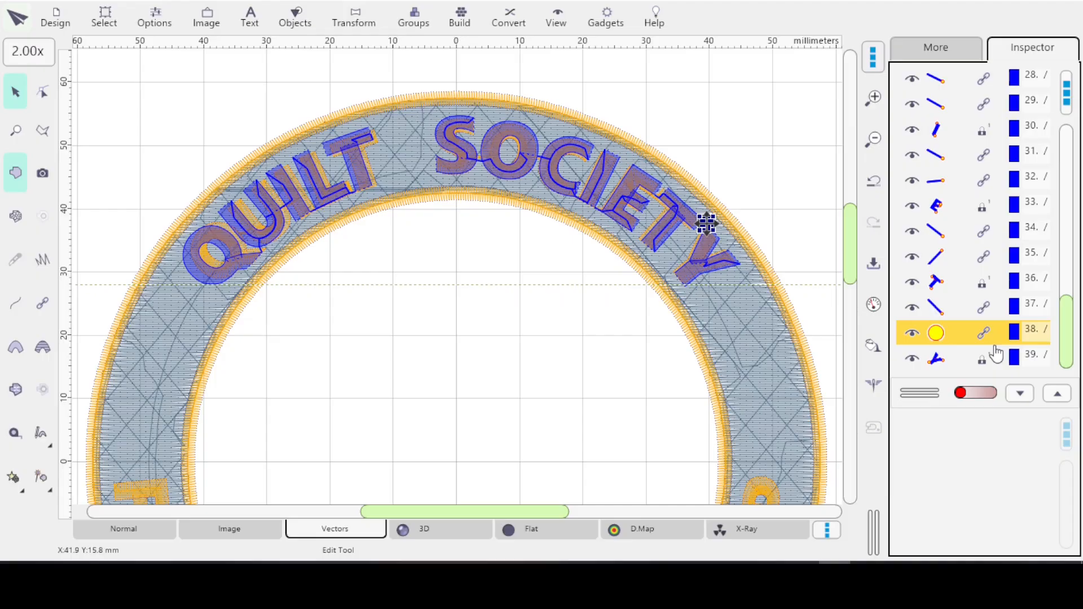
key(Delete)
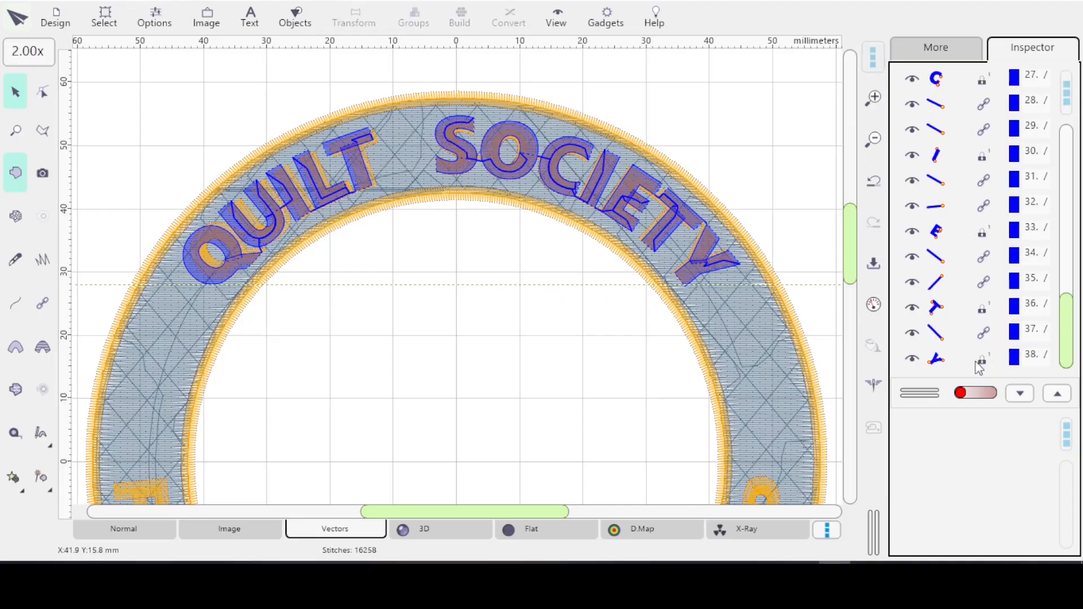
Select all new lettering objects from Q to Y and combine them with Group 2
click(986, 364)
drag(1066, 335, 1046, 199)
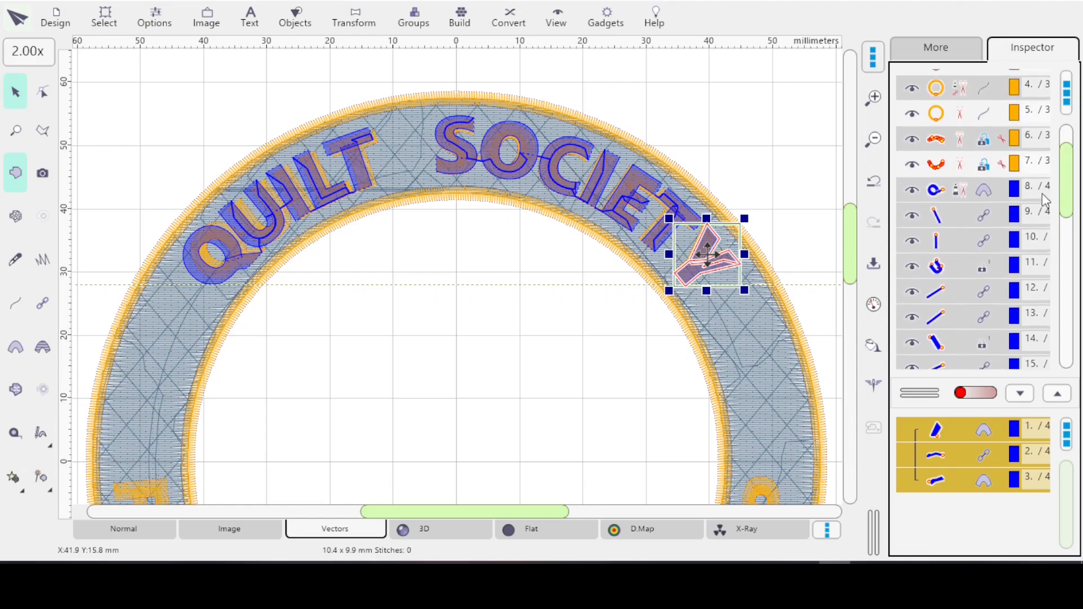
shift+click(993, 190)
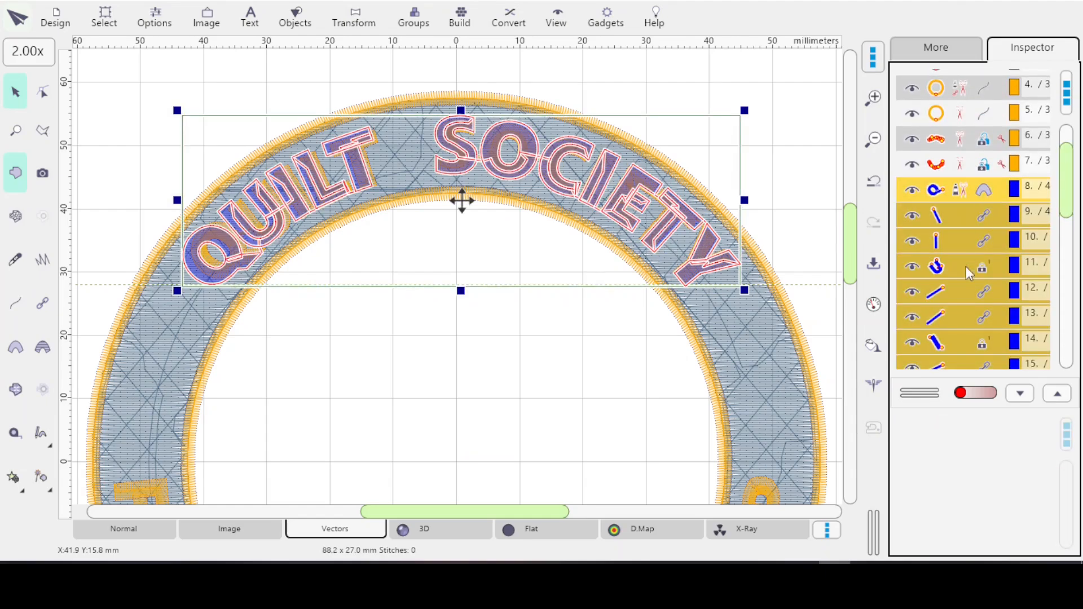
right_click(966, 272)
mouse_move(551, 375)
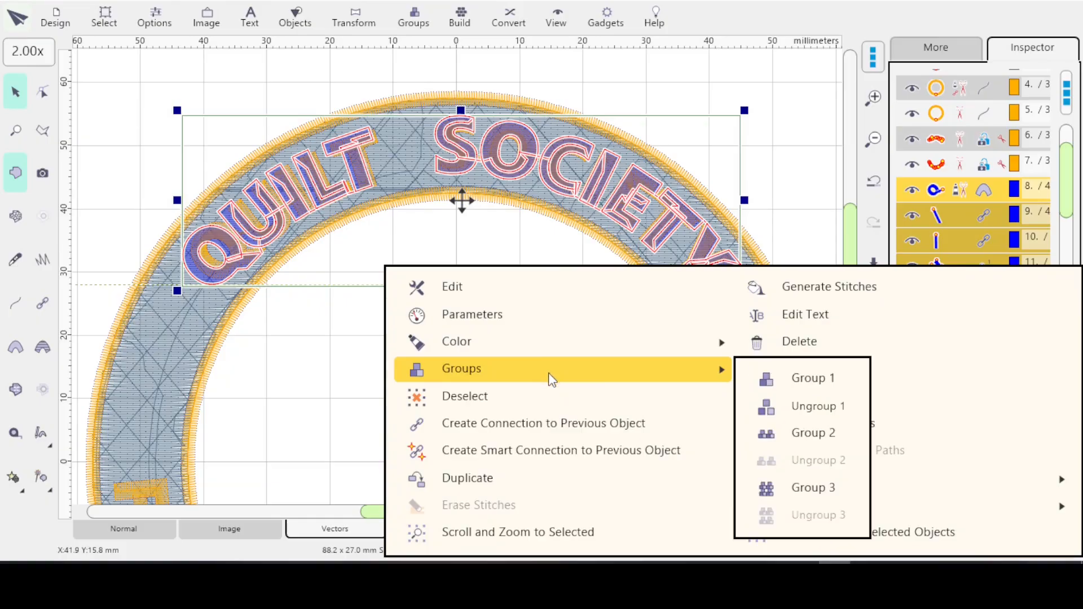
click(805, 441)
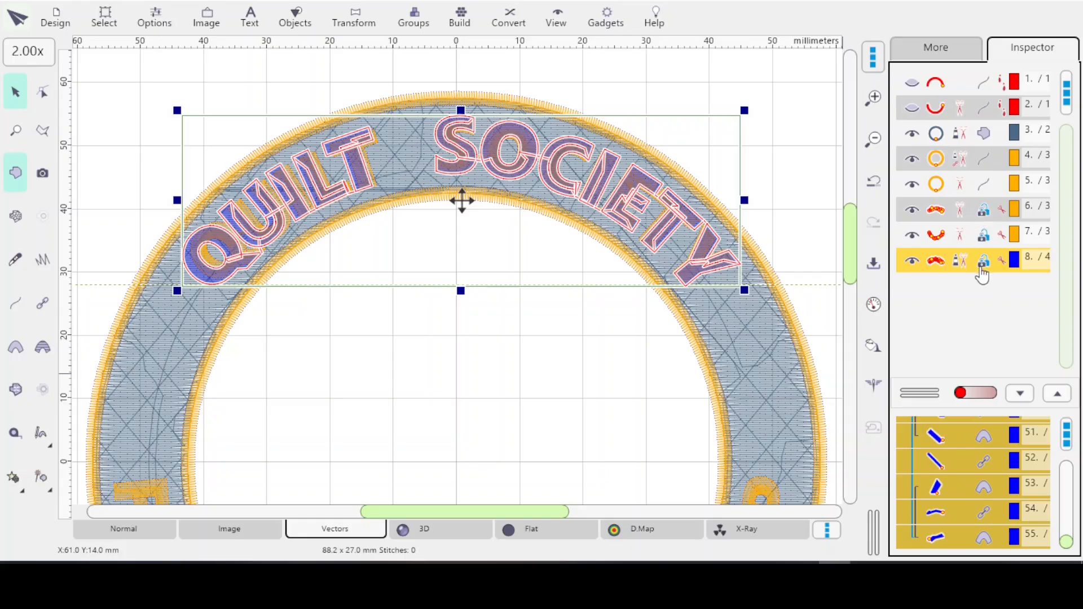
Insert the new blue lettering group before the old gold QUILT SOCIETY in the object order, and delete the old lettering
right_click(983, 215)
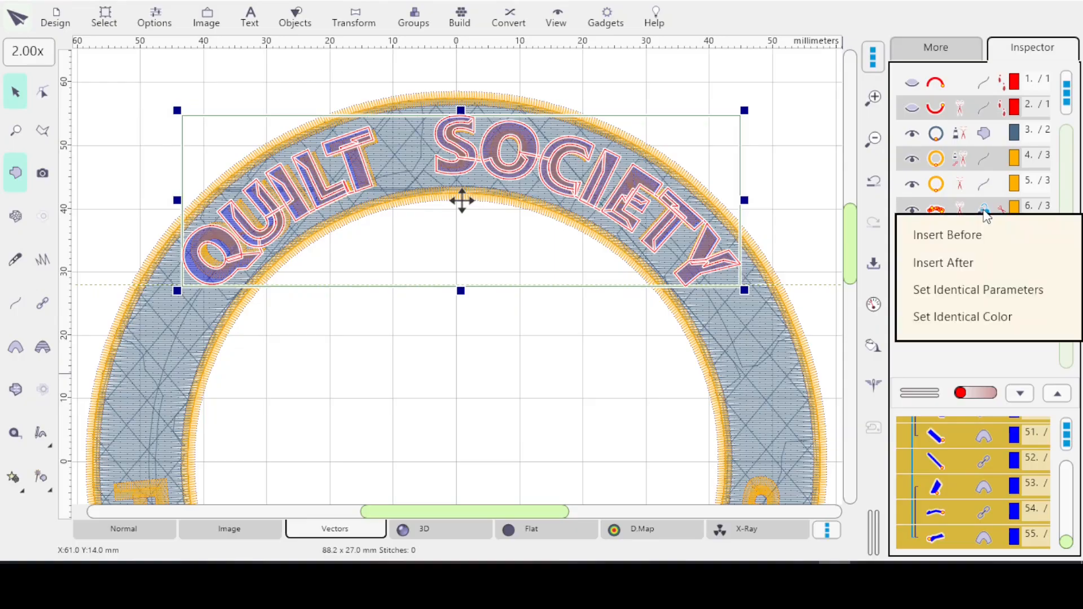
click(978, 240)
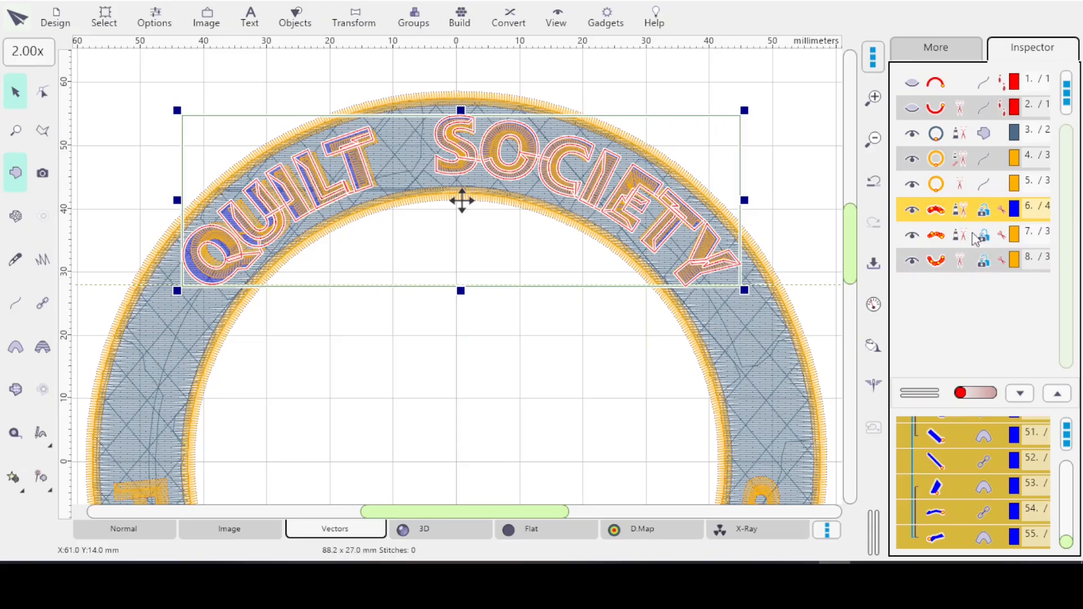
click(983, 238)
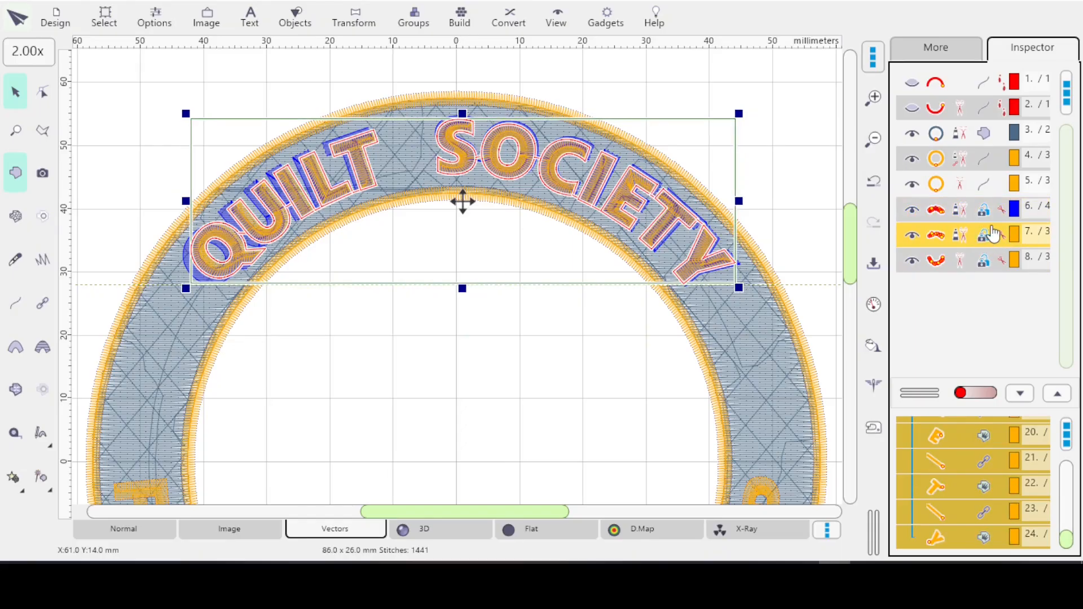
key(Delete)
scroll(1007, 212, up, 1)
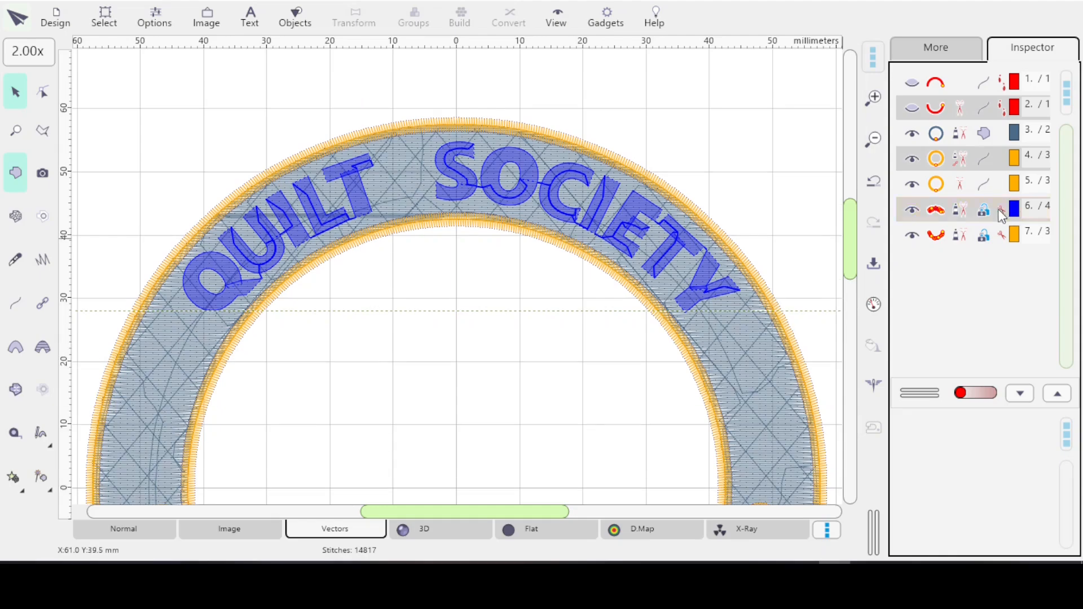
Give the new QUILT SOCIETY group the identical gold color of the FOREST COUNTY GROUP lettering
click(999, 213)
click(983, 241)
click(985, 217)
right_click(980, 217)
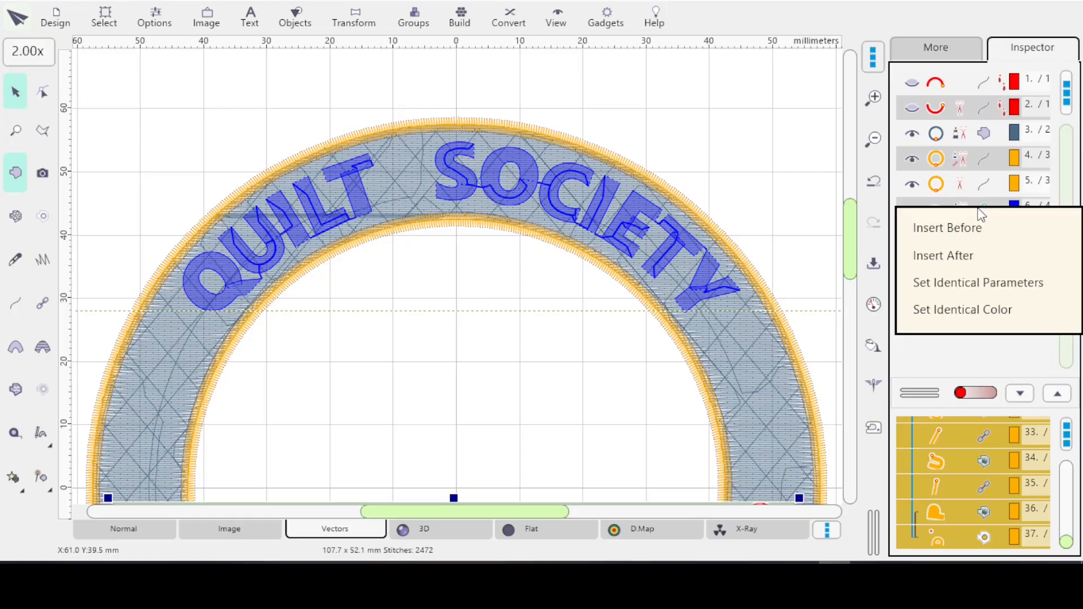
click(970, 309)
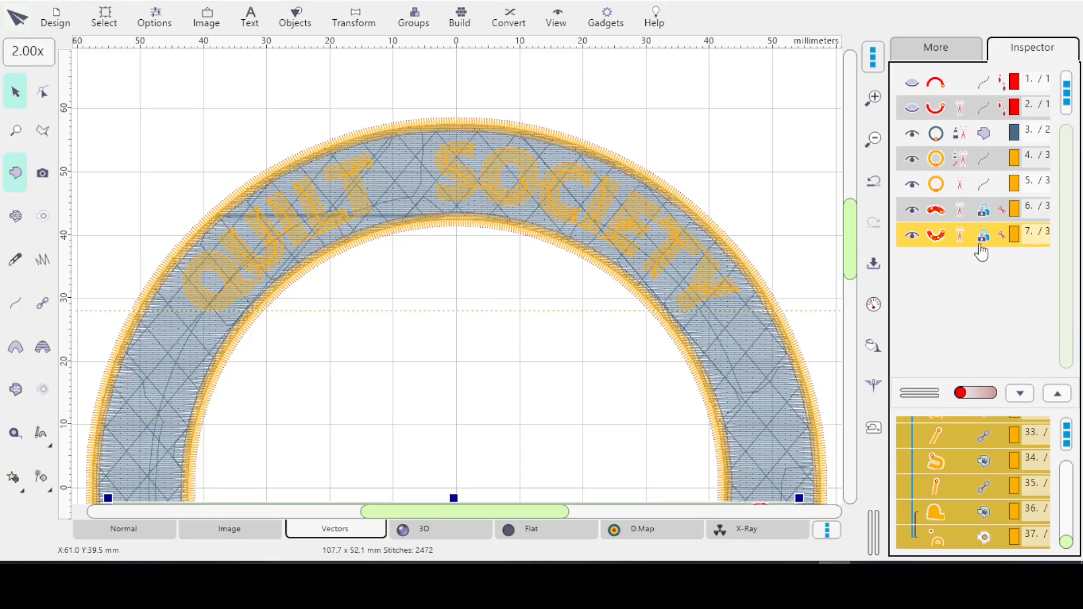
Show the badge in 3D view and generate stitches for the new QUILT SOCIETY group
click(436, 536)
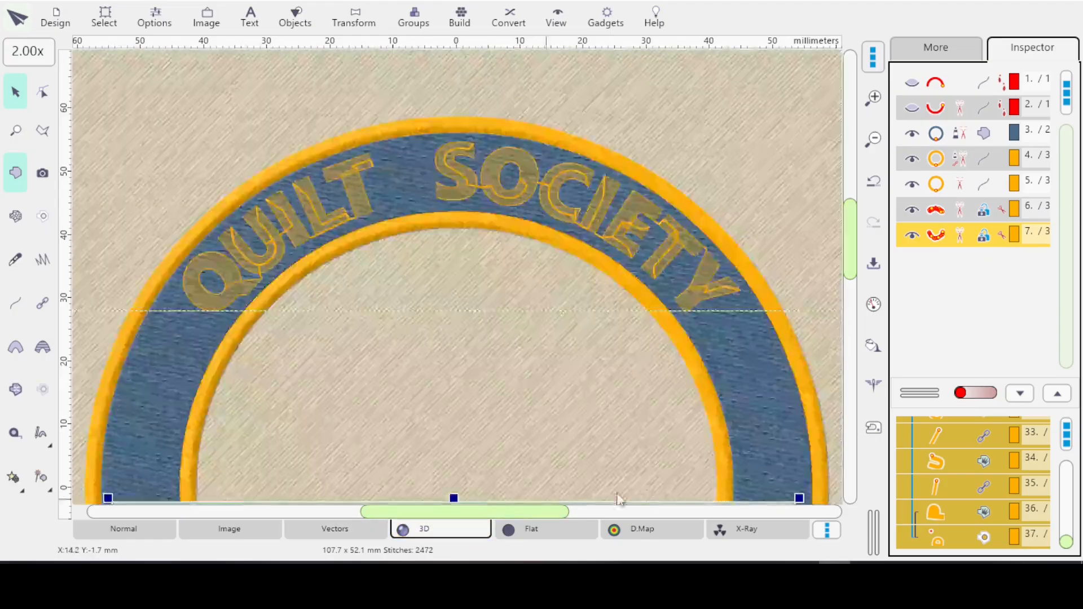
click(982, 214)
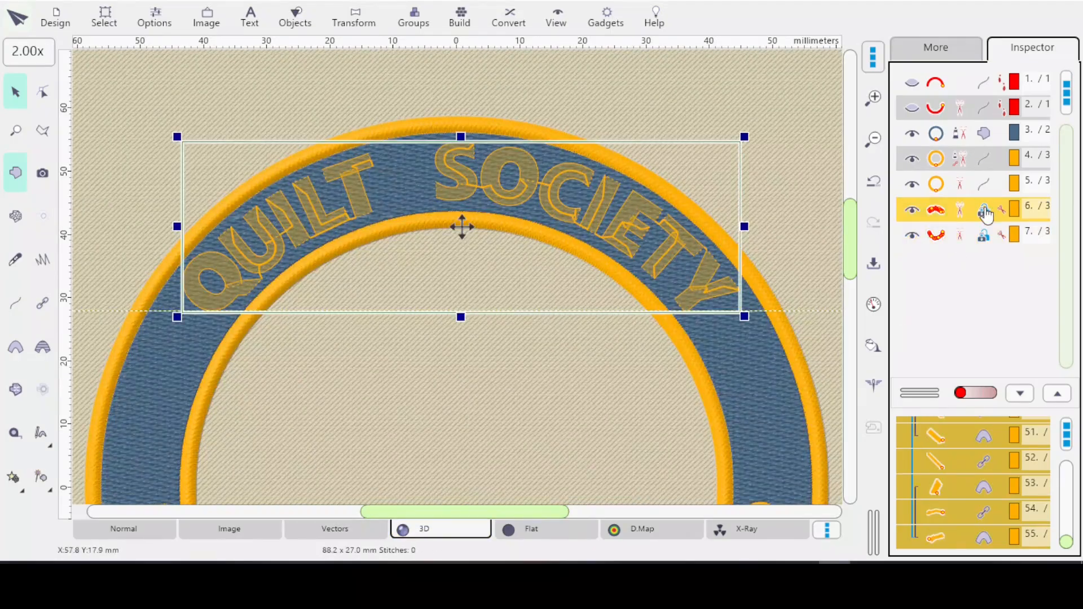
click(873, 345)
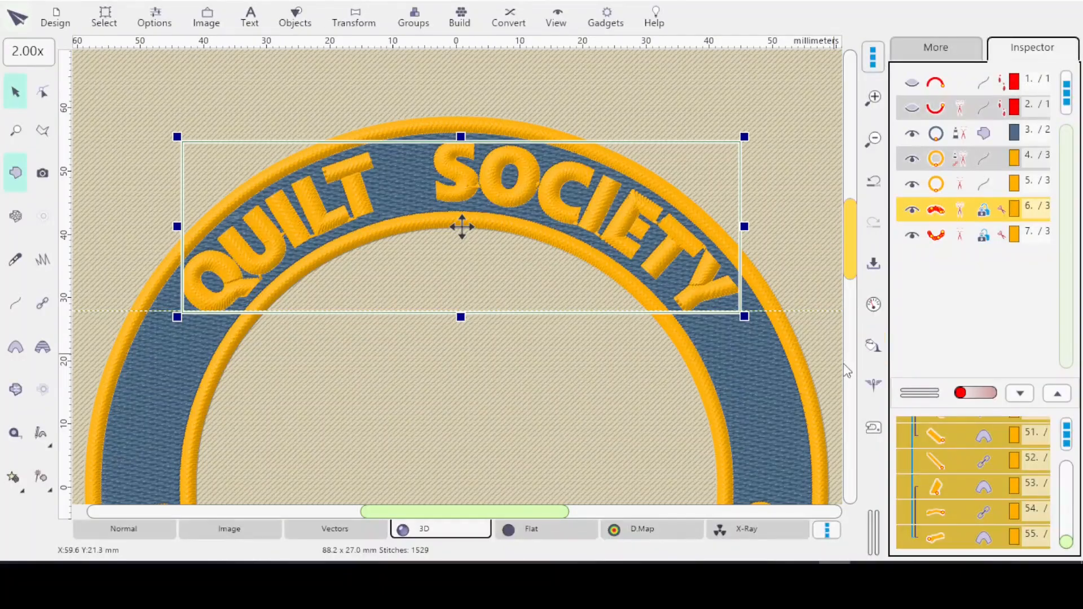
Show the whole badge with nothing selected and remove the horizontal guide line
key(ctrl+a)
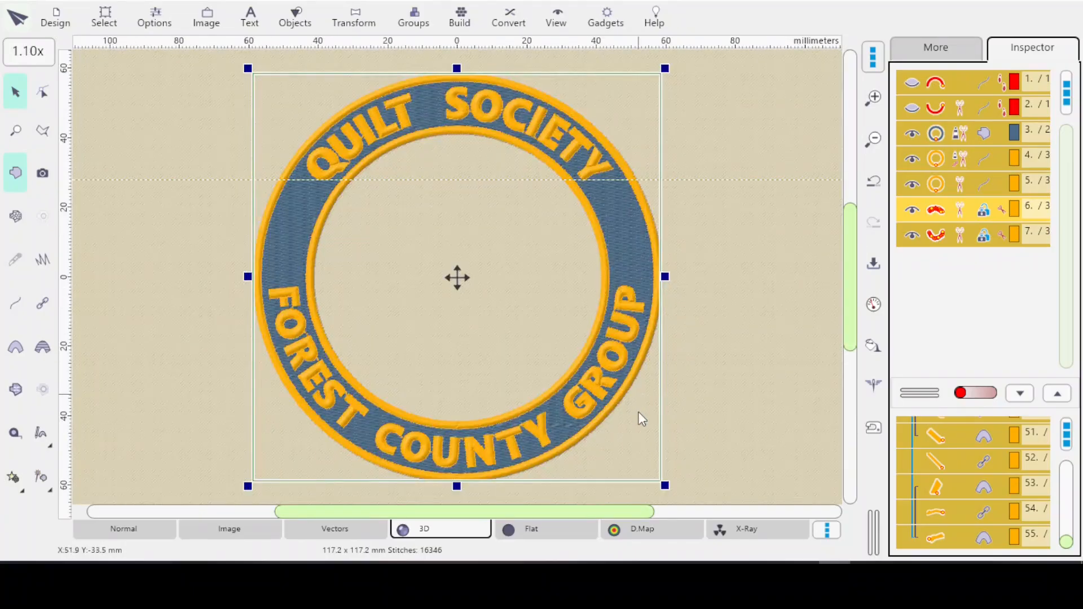
click(637, 411)
click(151, 19)
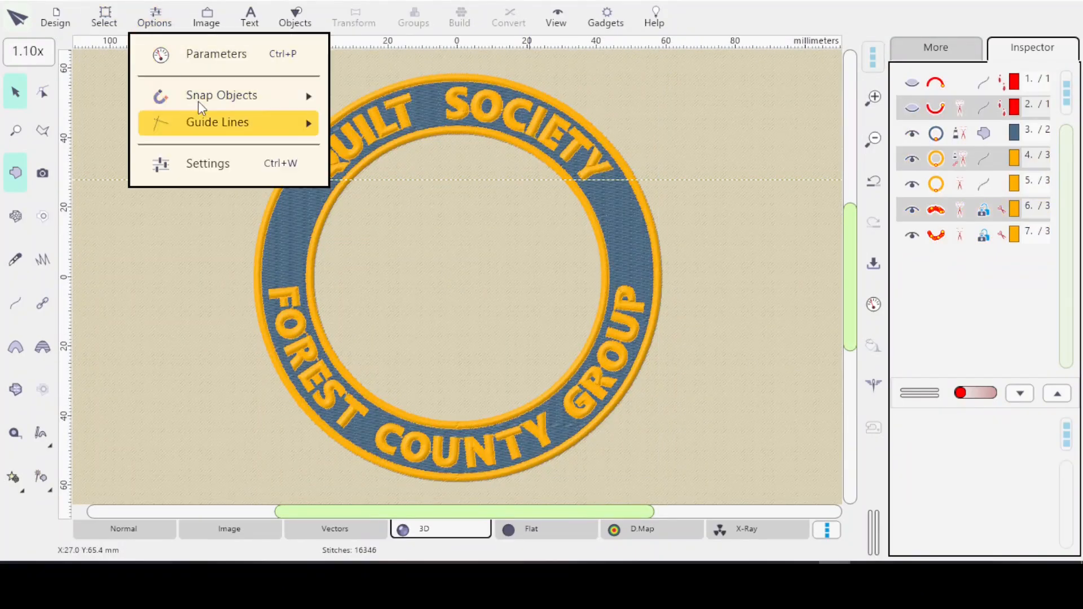
mouse_move(248, 122)
click(437, 159)
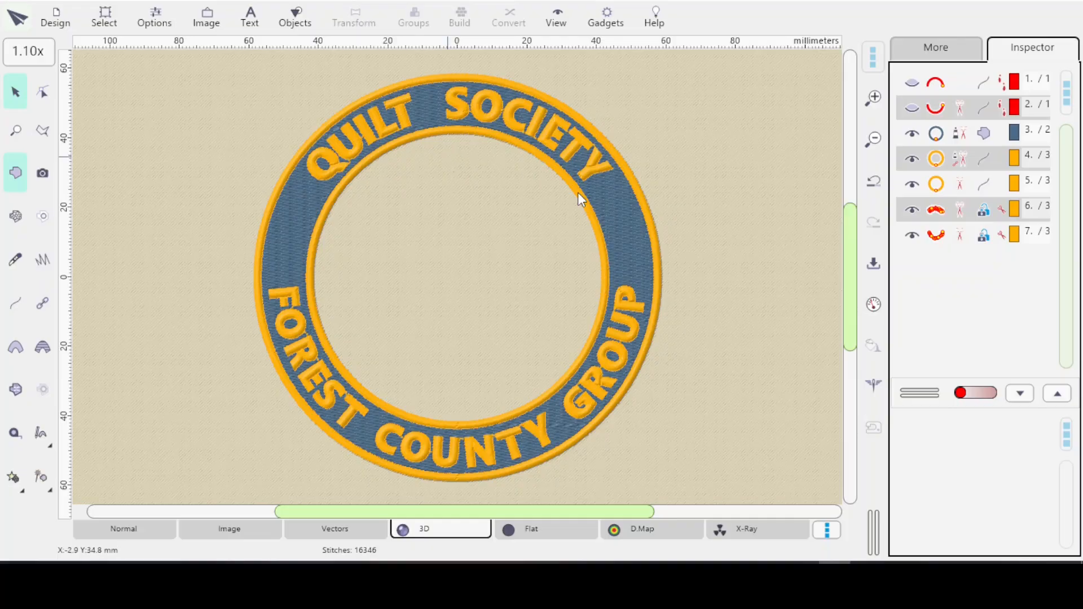